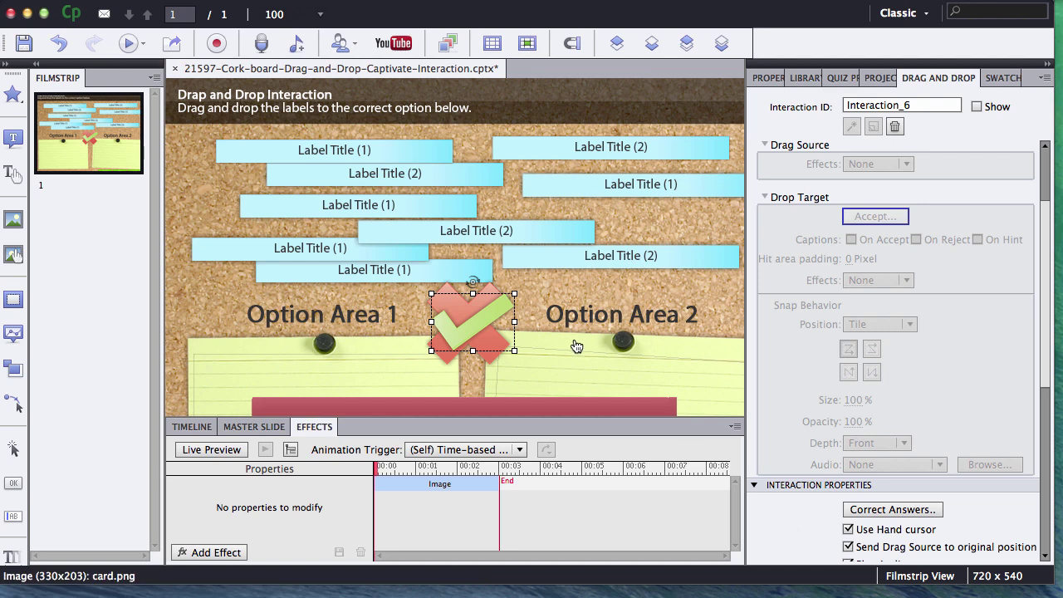
Inspect the Option Area 2 caption, the green check image and the slide title caption
{"action": "left_click", "coordinate": [600, 313]}
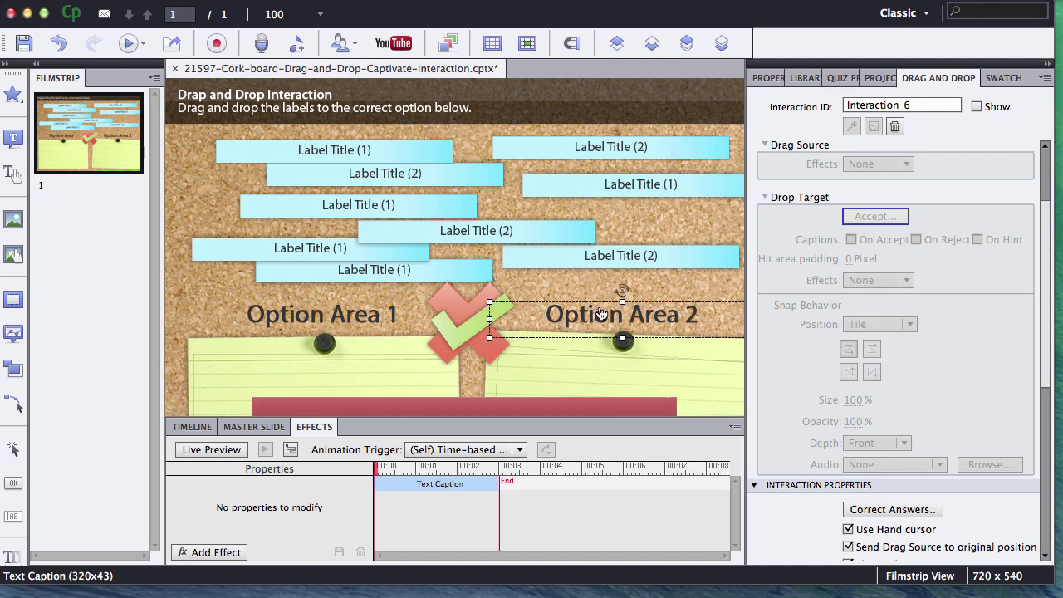
{"action": "left_click", "coordinate": [558, 286]}
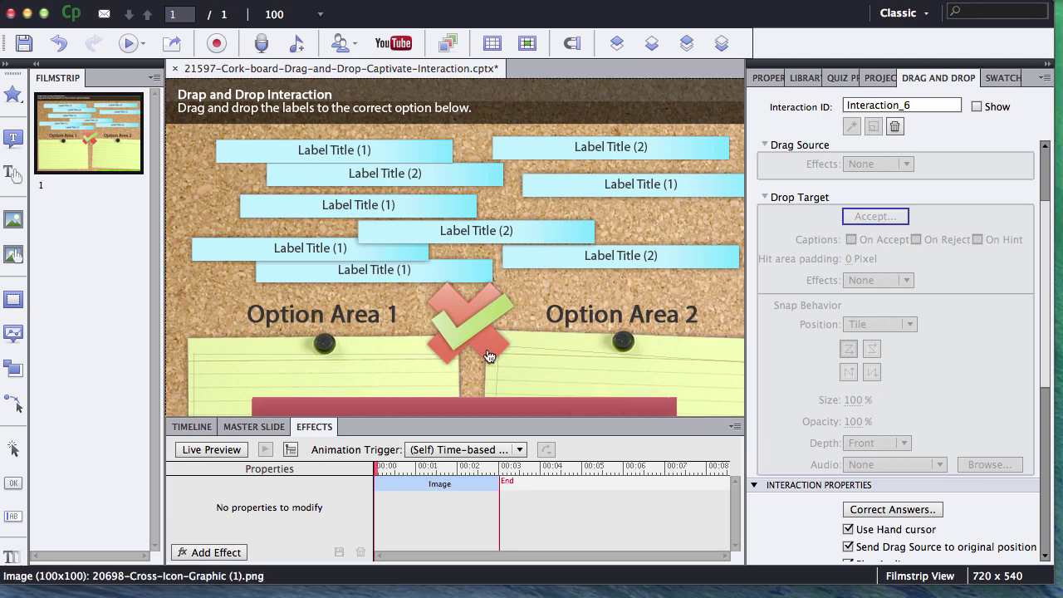
{"action": "left_click", "coordinate": [459, 336]}
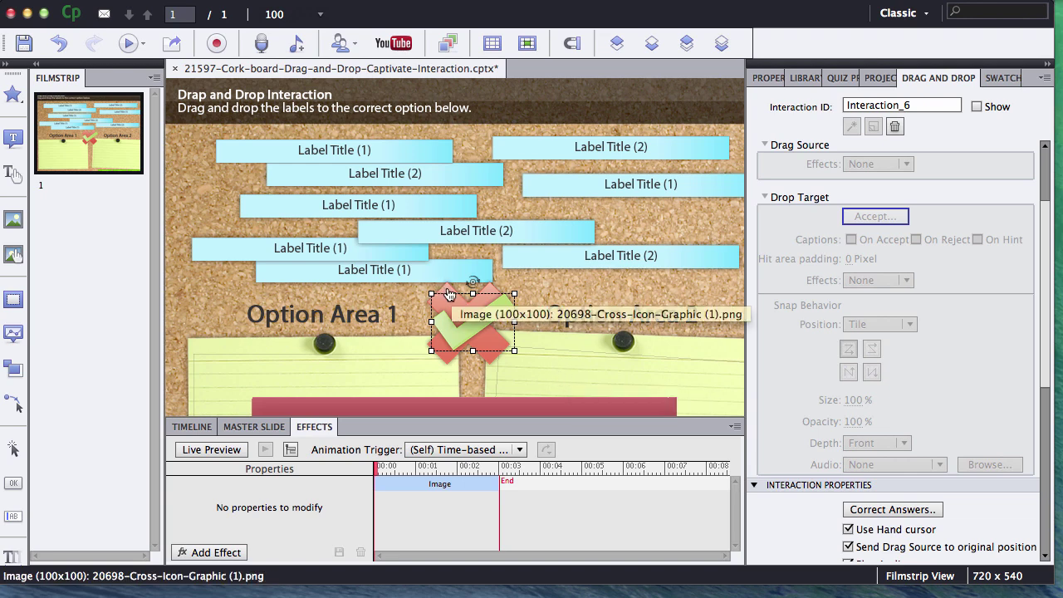
{"action": "left_click", "coordinate": [660, 125]}
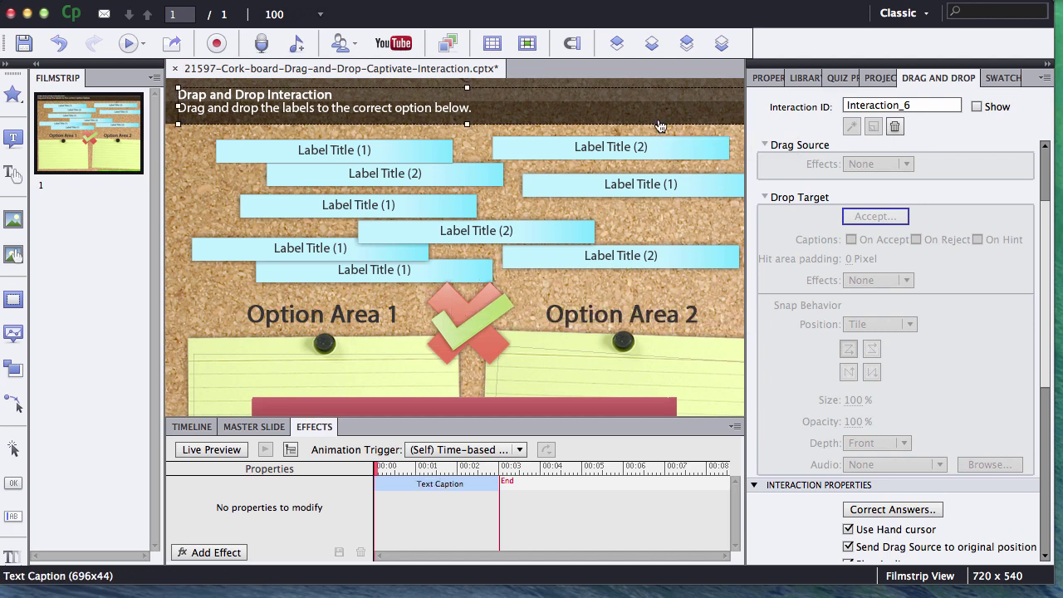
{"action": "left_click", "coordinate": [198, 177]}
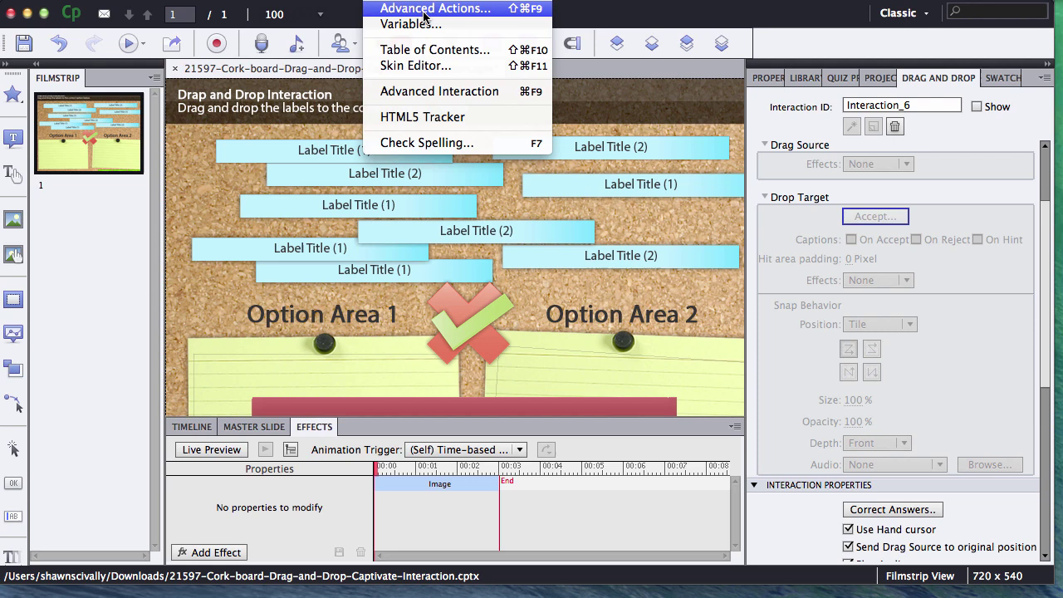
Start a new advanced action named 'correct' whose first step hides alert_incorrect
{"action": "left_click", "coordinate": [424, 15]}
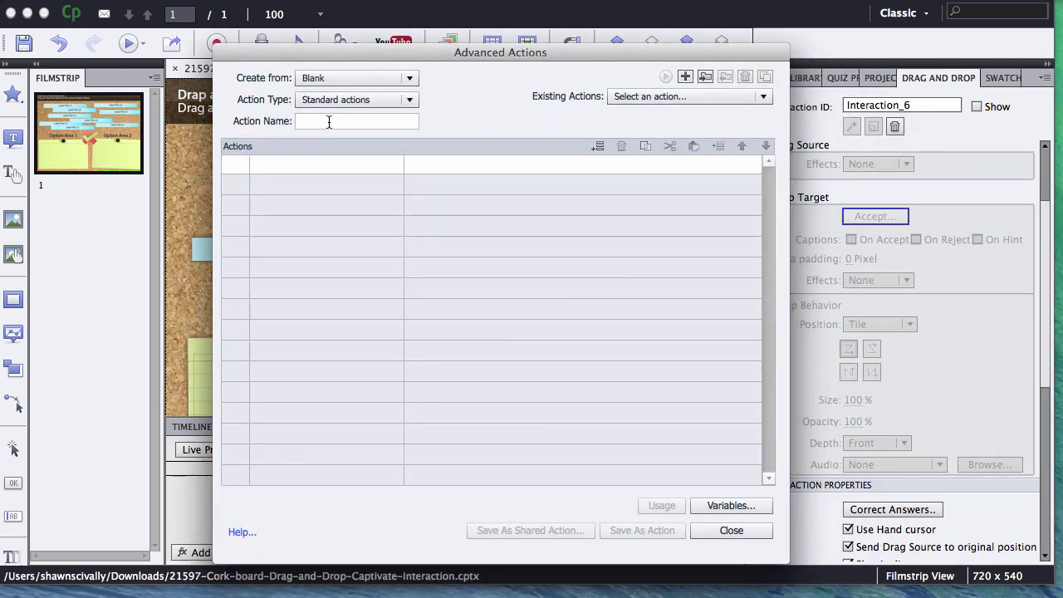
{"action": "left_click", "coordinate": [328, 121]}
{"action": "type", "text": "correct"}
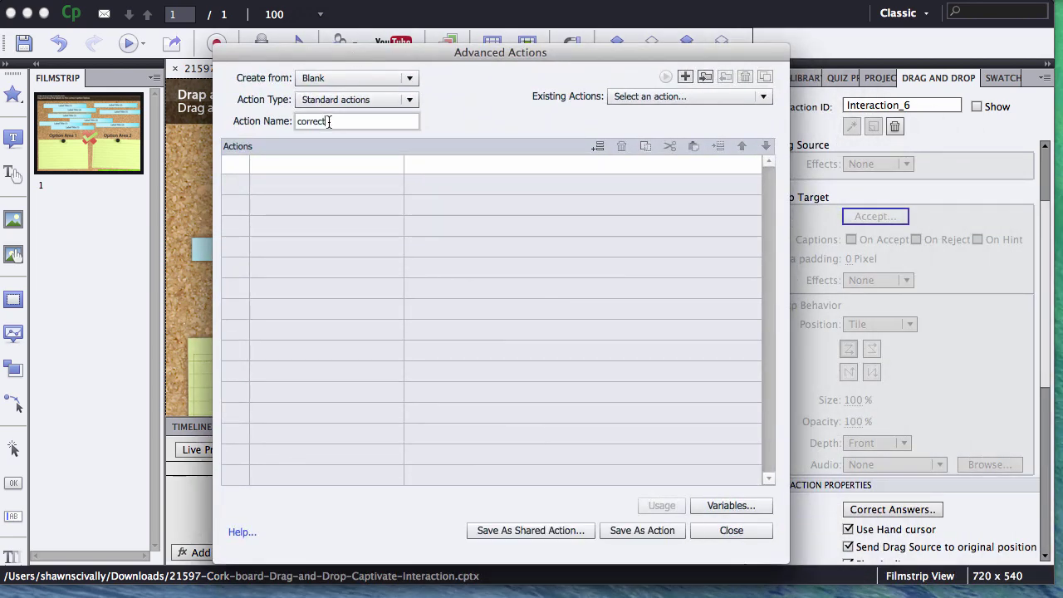
{"action": "left_click", "coordinate": [307, 164]}
{"action": "left_click", "coordinate": [366, 164]}
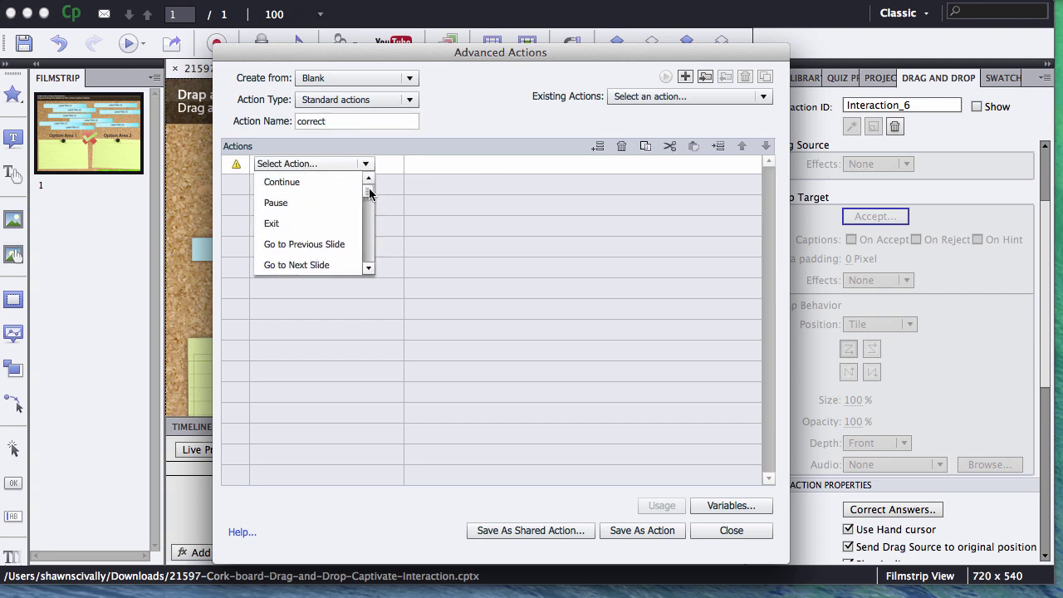
{"action": "left_click_drag", "start_coordinate": [370, 192], "coordinate": [366, 214]}
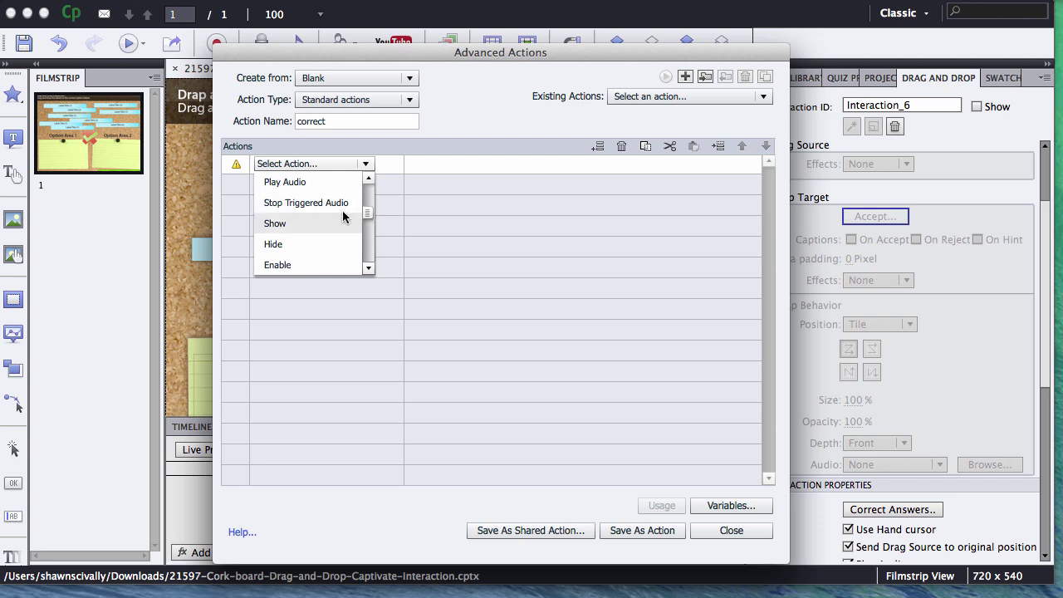
{"action": "left_click", "coordinate": [287, 246]}
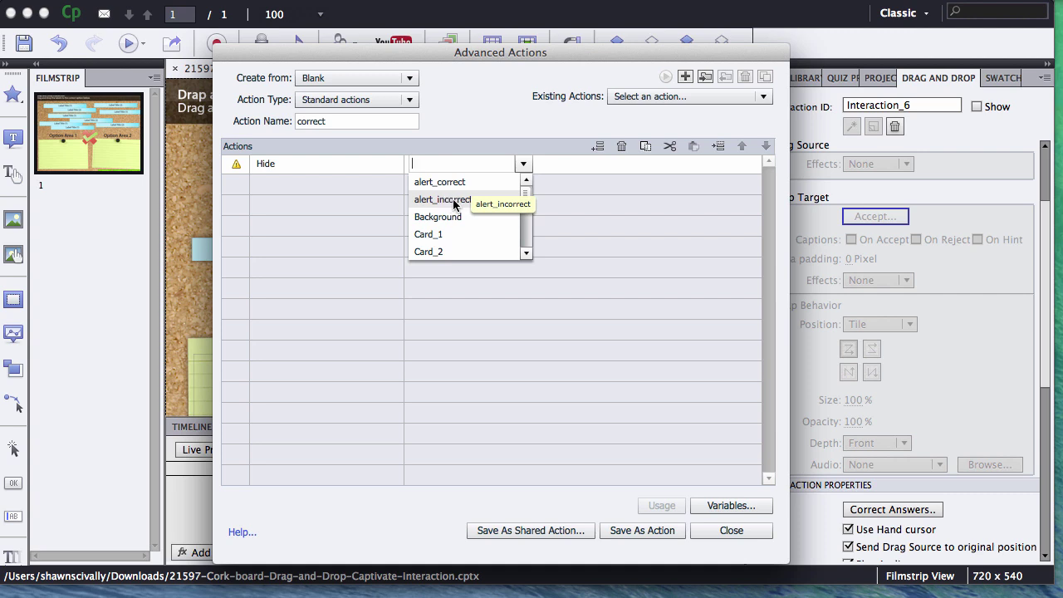
{"action": "left_click", "coordinate": [454, 203]}
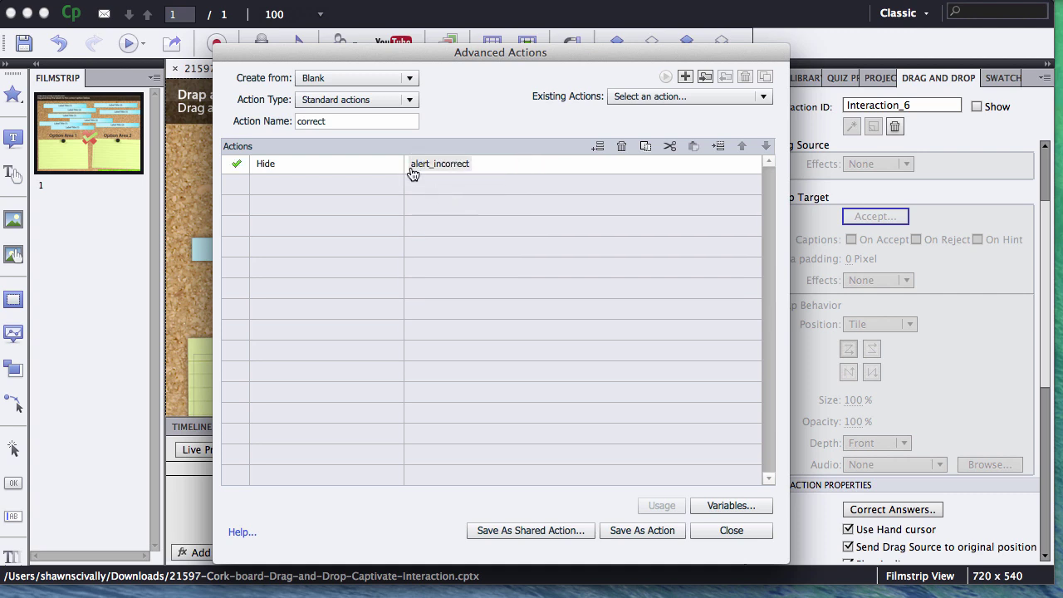
Add a second step showing alert_correct, then save the action and close the editor
{"action": "left_click", "coordinate": [265, 184]}
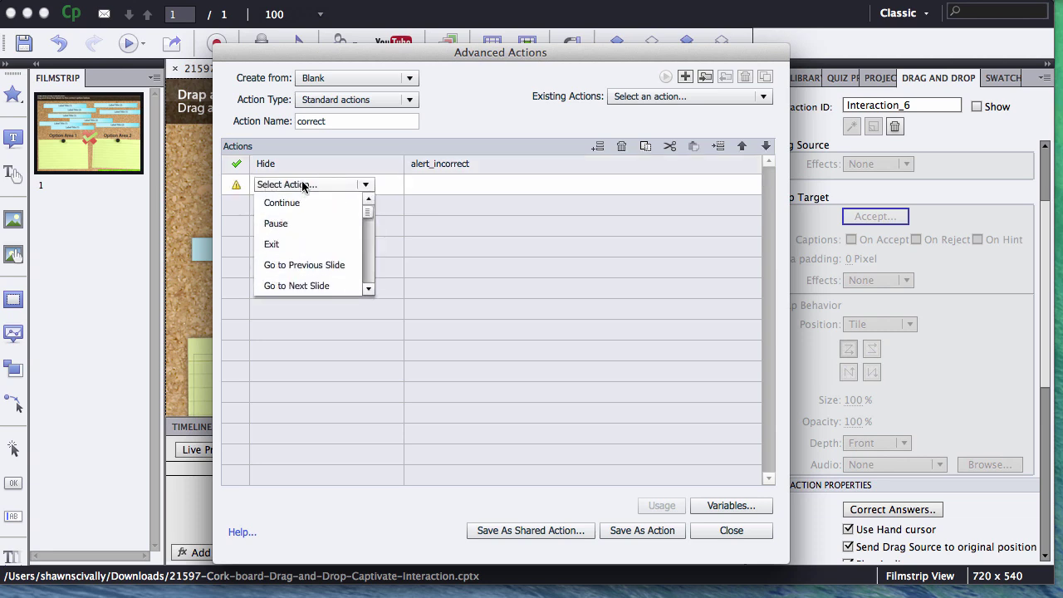
{"action": "left_click_drag", "start_coordinate": [368, 214], "coordinate": [368, 240]}
{"action": "left_click", "coordinate": [291, 243]}
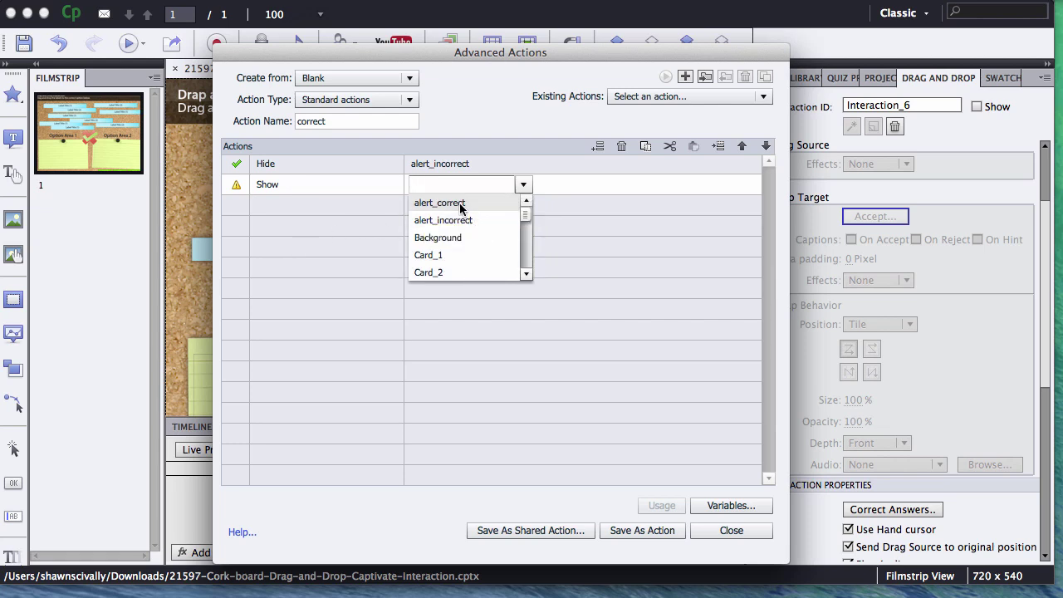
{"action": "left_click", "coordinate": [451, 203]}
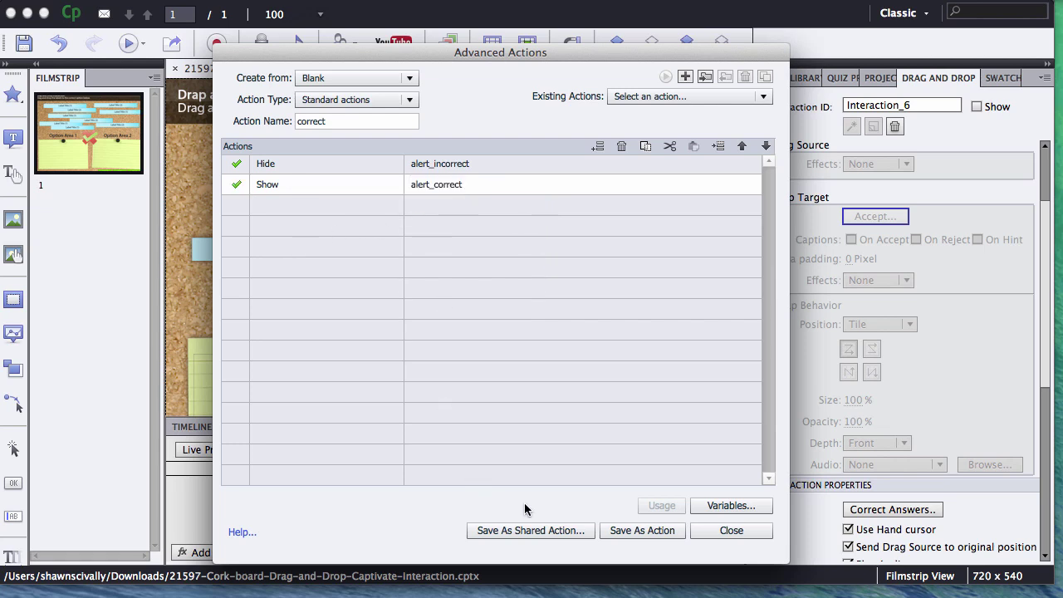
{"action": "left_click", "coordinate": [639, 531]}
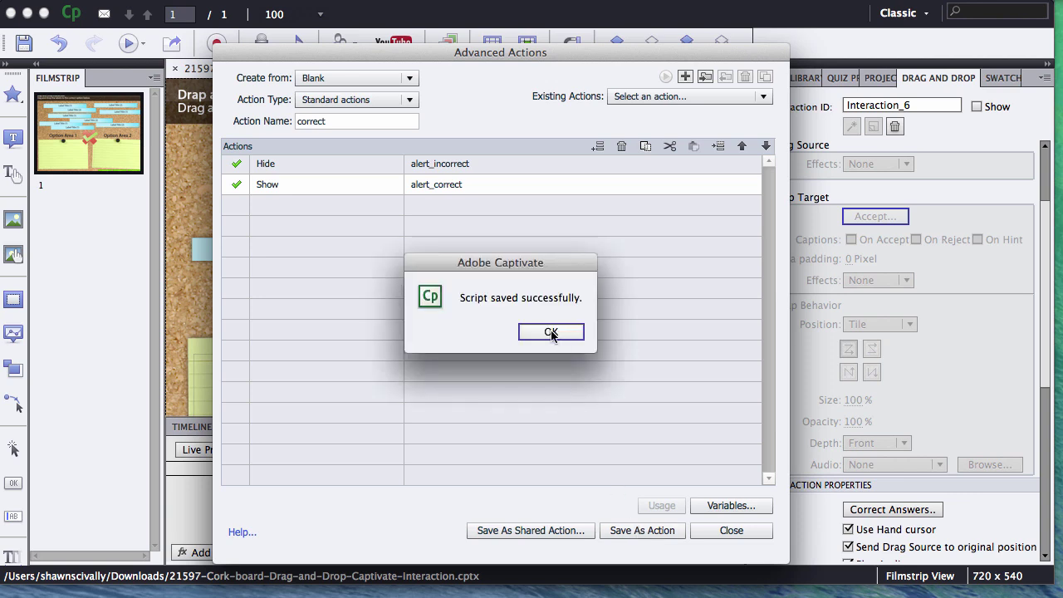
{"action": "left_click", "coordinate": [553, 331]}
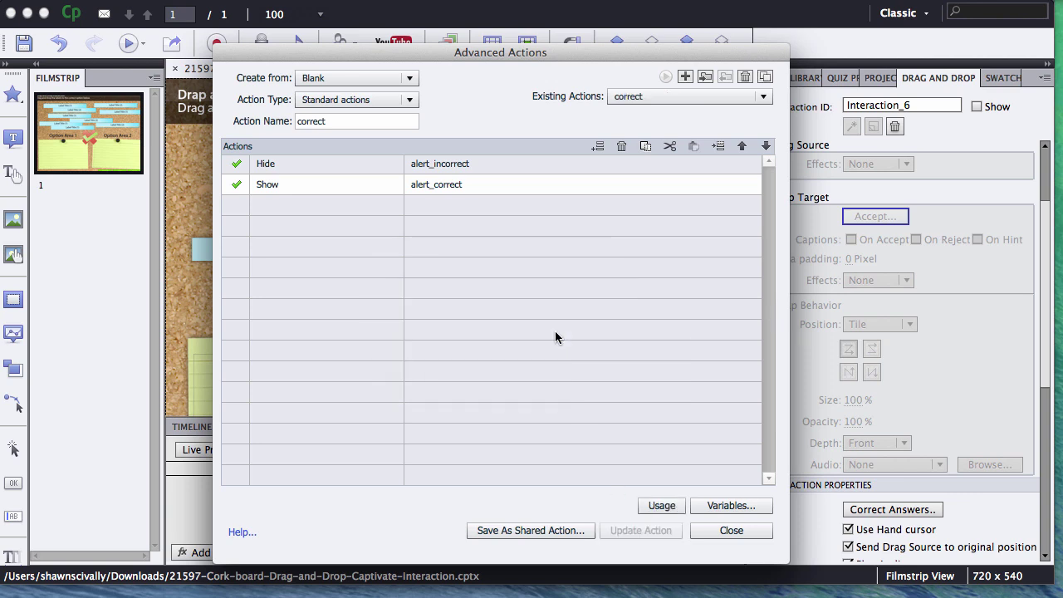
{"action": "left_click", "coordinate": [744, 528]}
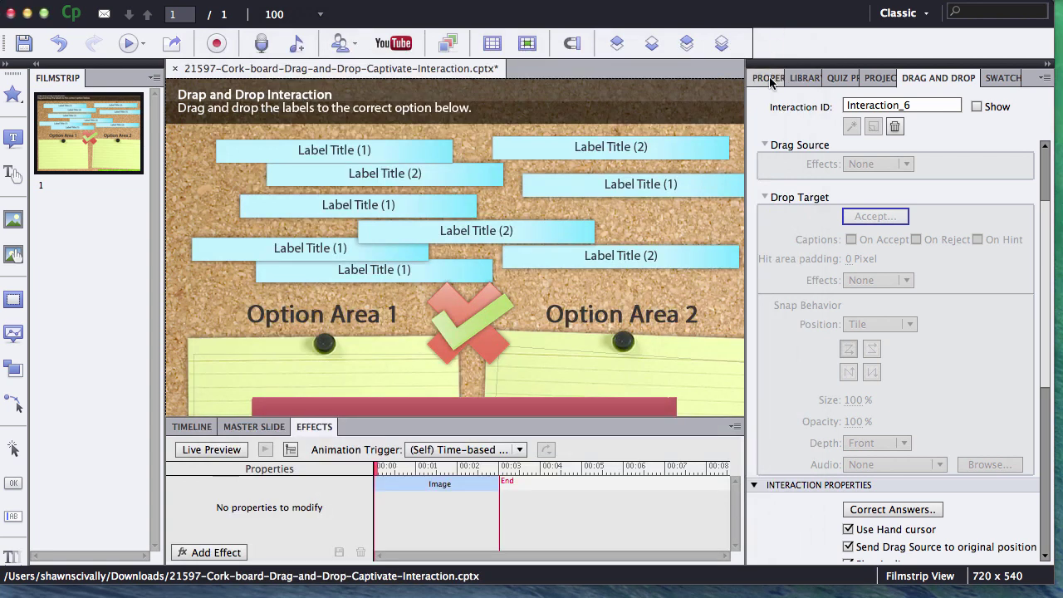
Check the Name fields of the red cross and green check images in Properties
{"action": "left_click", "coordinate": [770, 81]}
{"action": "left_click", "coordinate": [470, 331]}
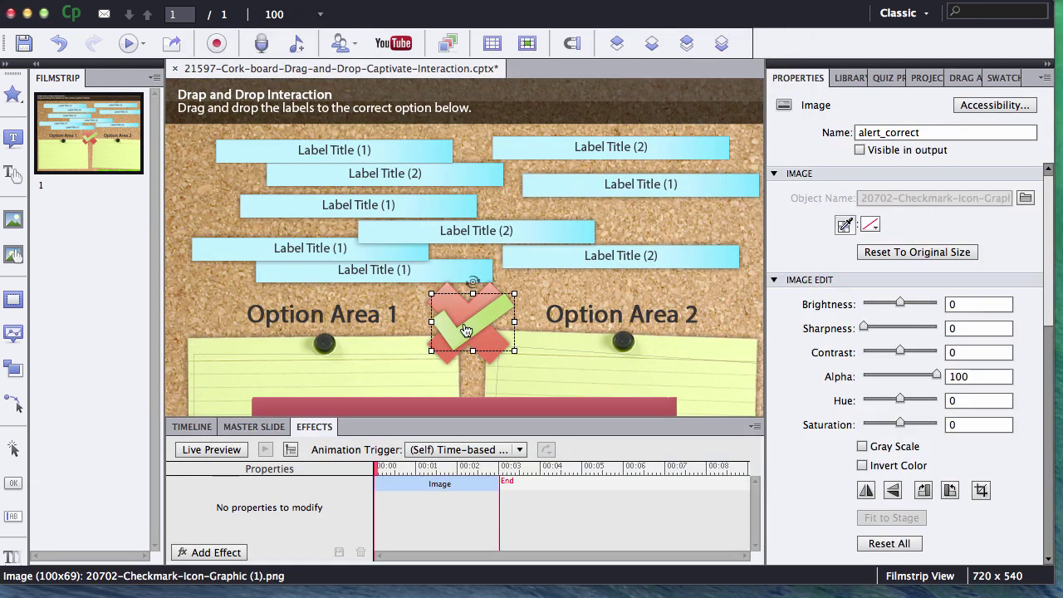
{"action": "left_click_drag", "start_coordinate": [465, 330], "coordinate": [554, 320]}
{"action": "left_click", "coordinate": [462, 326]}
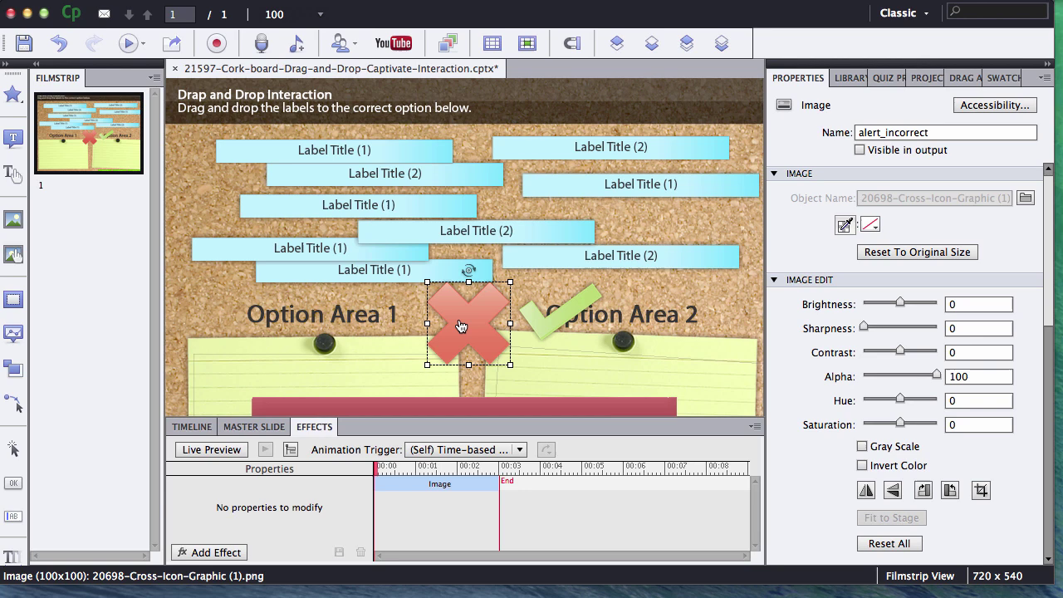
{"action": "left_click_drag", "start_coordinate": [943, 132], "coordinate": [851, 130]}
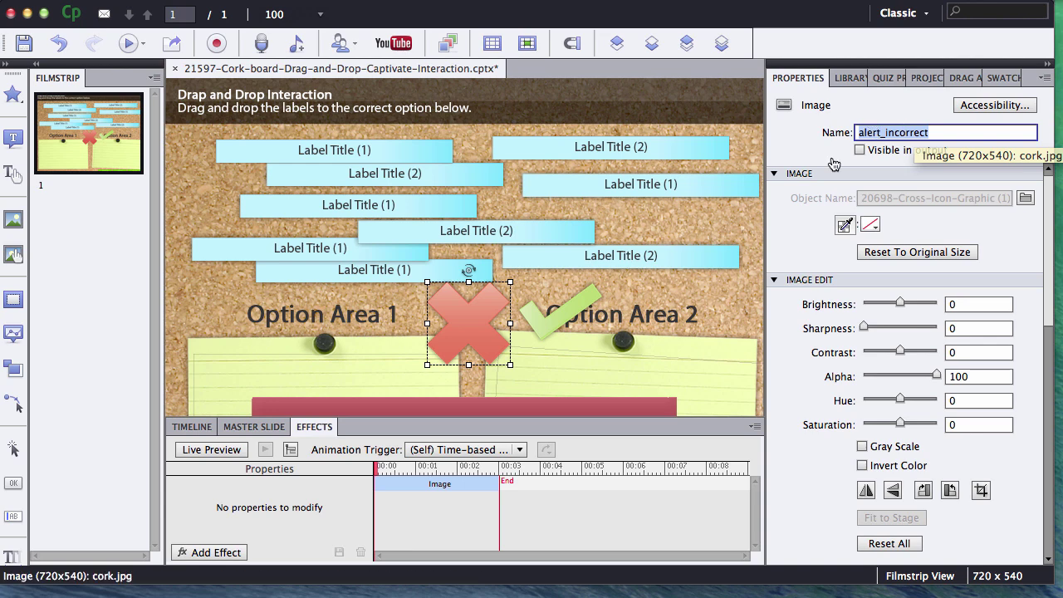
{"action": "left_click", "coordinate": [554, 332]}
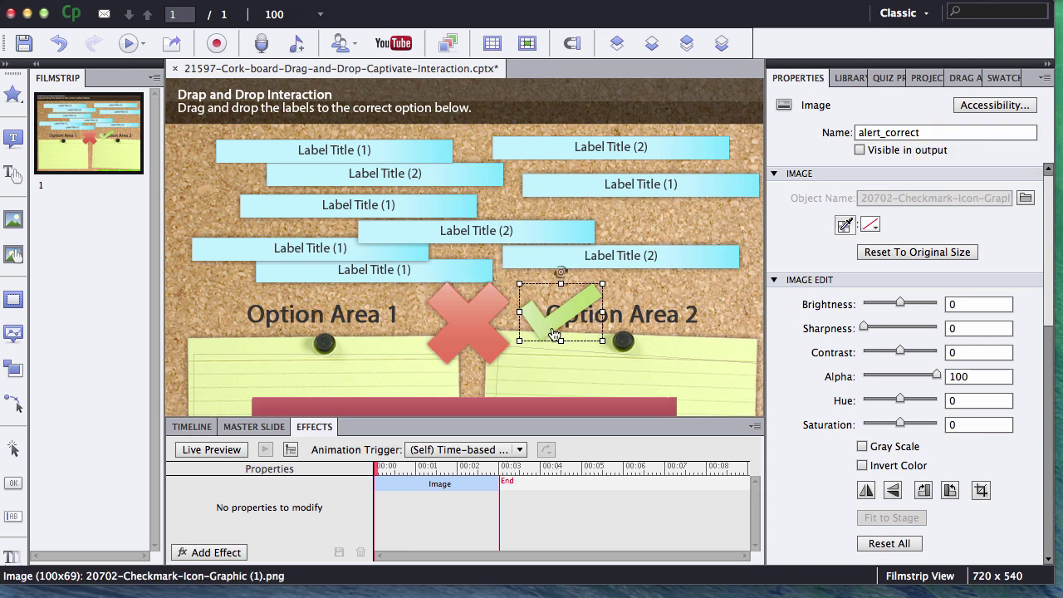
{"action": "left_click", "coordinate": [878, 132]}
{"action": "left_click_drag", "start_coordinate": [929, 132], "coordinate": [856, 132]}
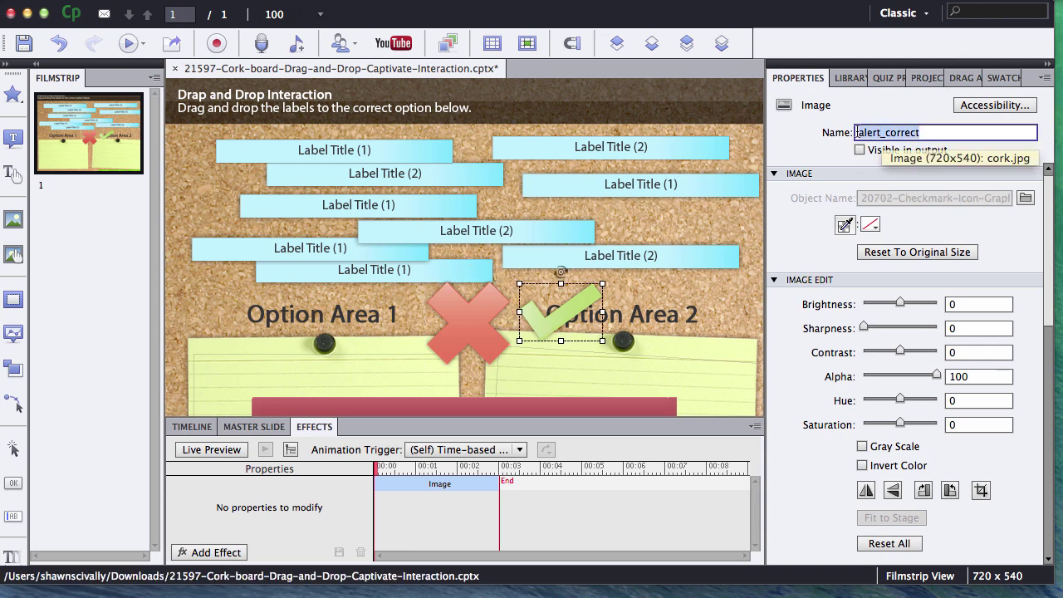
{"action": "left_click", "coordinate": [921, 132]}
{"action": "left_click", "coordinate": [539, 329]}
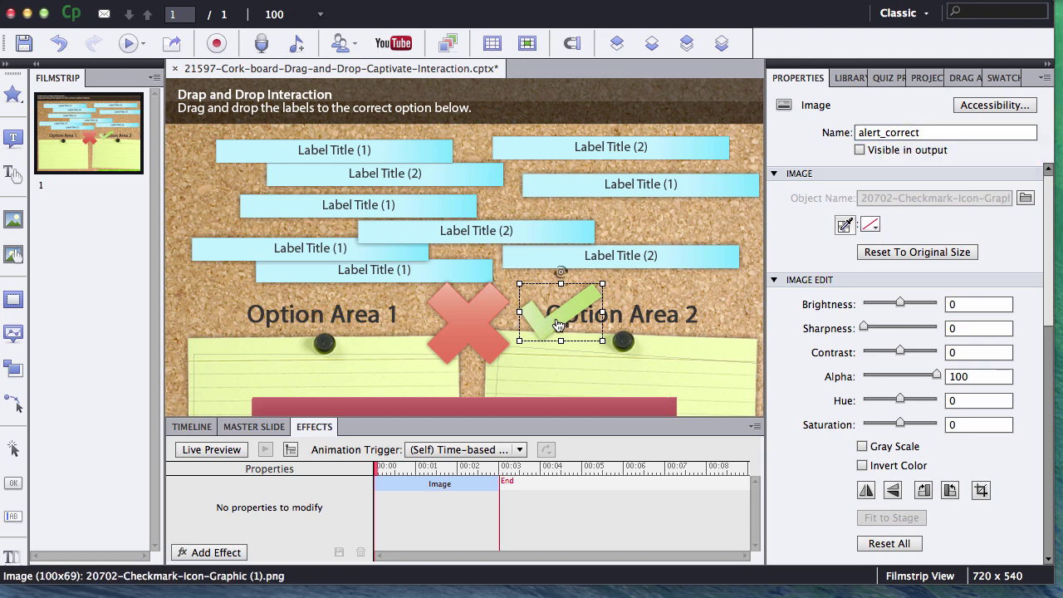
Toggle Visible in output on the cross image and place the check directly over the cross
{"action": "left_click_drag", "start_coordinate": [542, 338], "coordinate": [494, 338]}
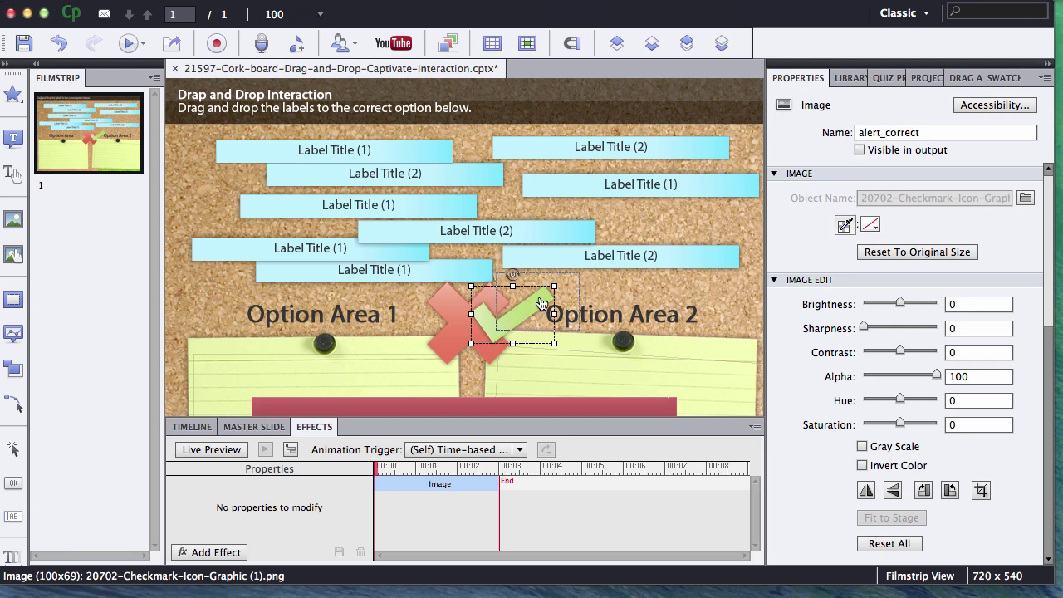
{"action": "left_click_drag", "start_coordinate": [516, 318], "coordinate": [541, 304]}
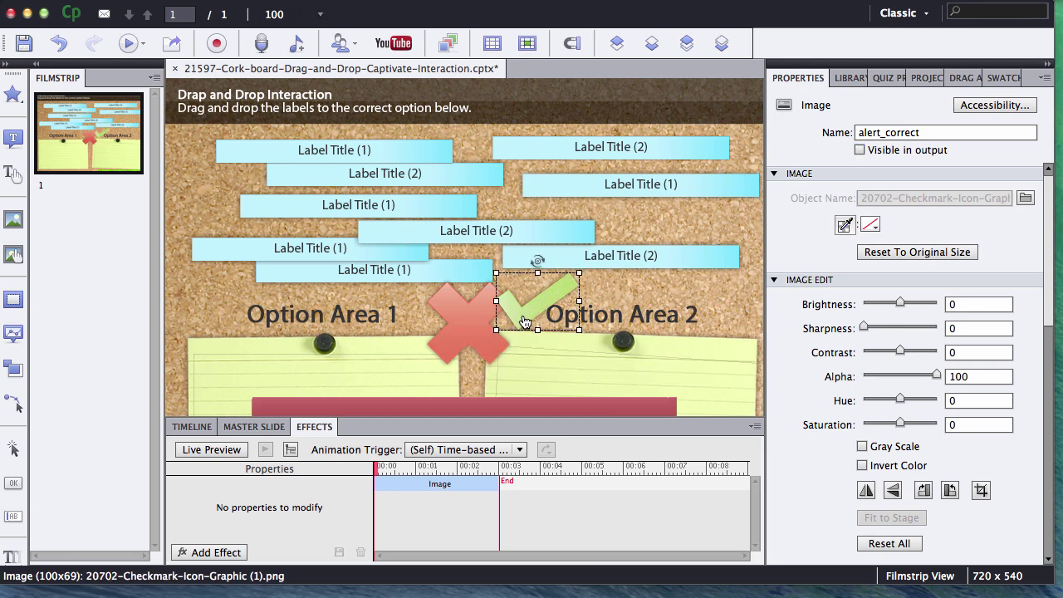
{"action": "left_click", "coordinate": [448, 334]}
{"action": "left_click", "coordinate": [859, 149]}
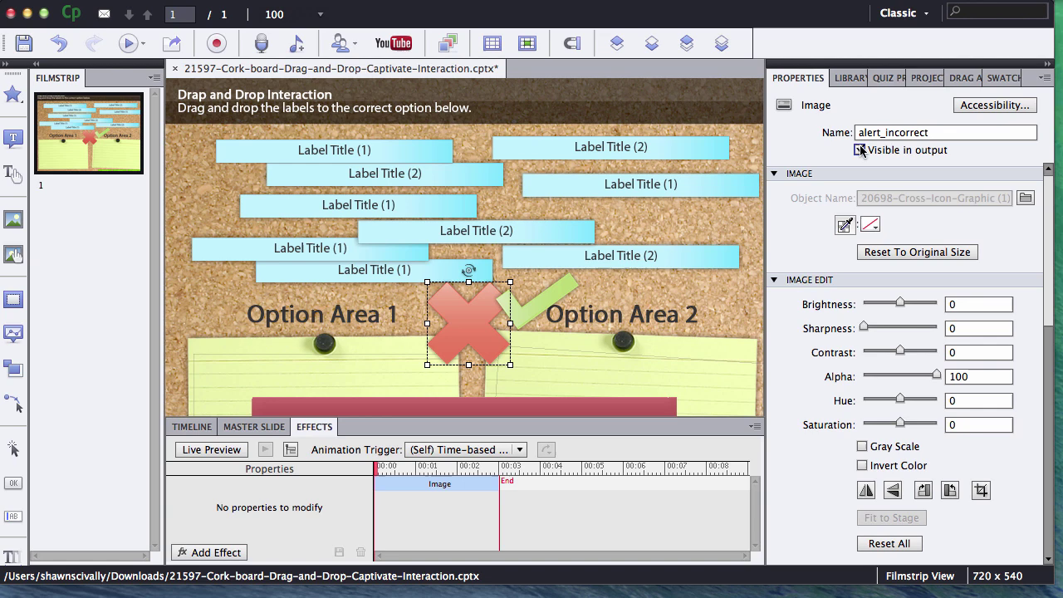
{"action": "left_click", "coordinate": [524, 322]}
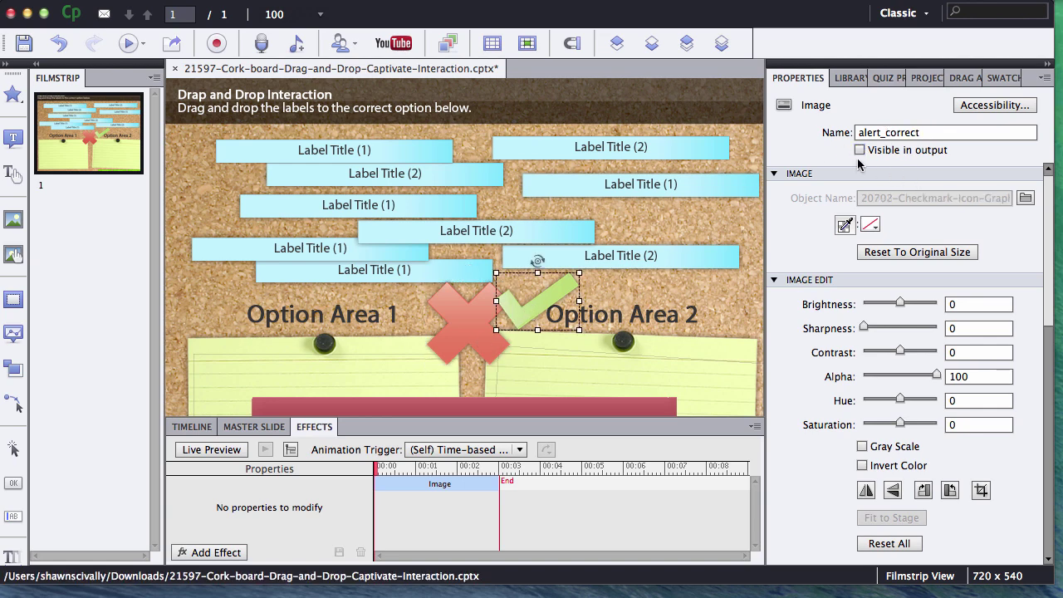
{"action": "left_click_drag", "start_coordinate": [508, 322], "coordinate": [476, 337]}
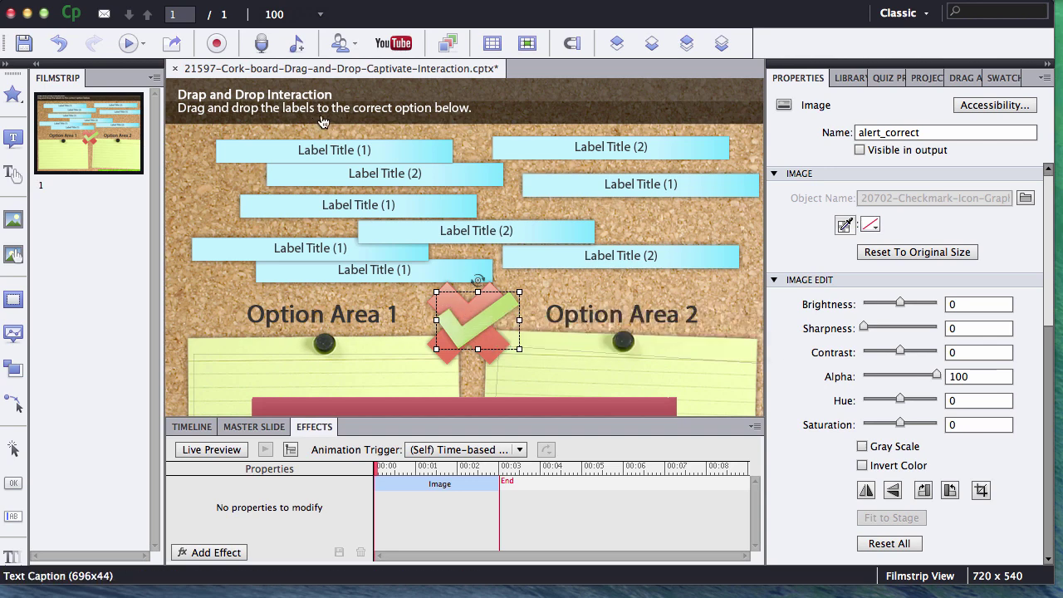
Select the Option Area 2 paper as drop target and open its Accepted Drag Sources
{"action": "left_click", "coordinate": [961, 80]}
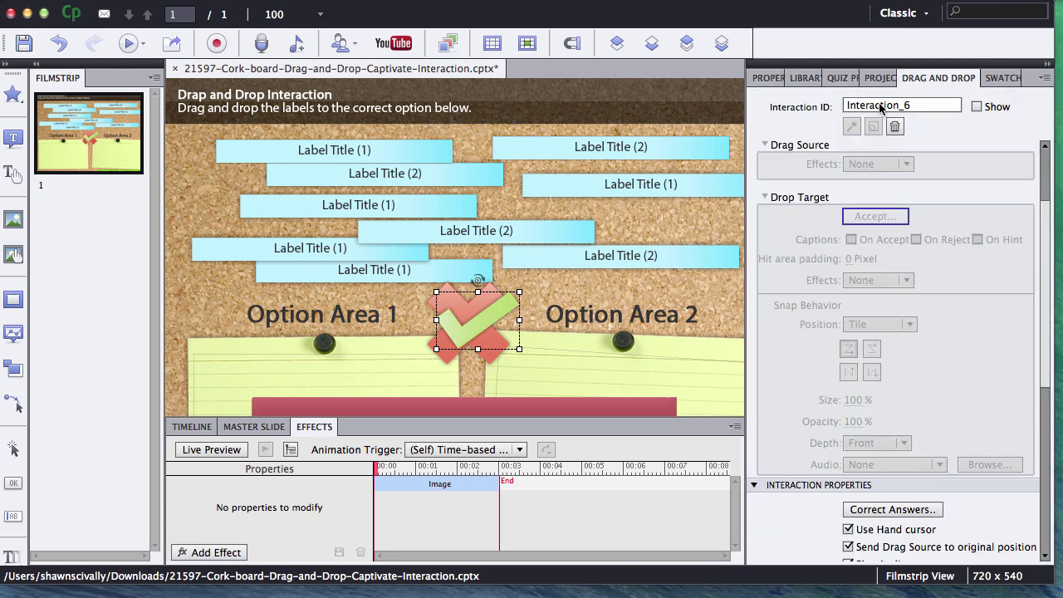
{"action": "left_click", "coordinate": [664, 375]}
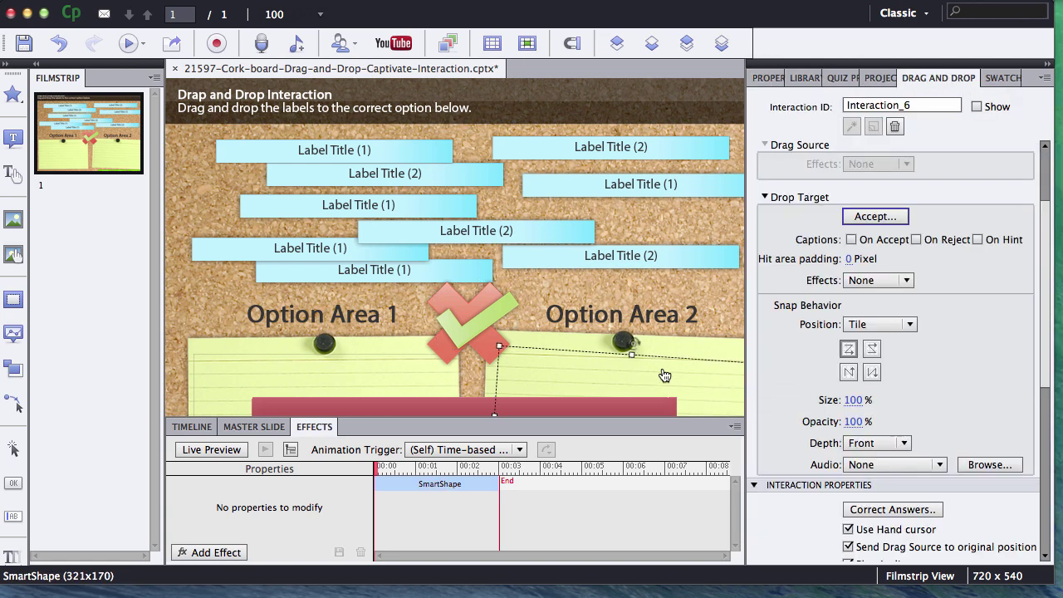
{"action": "left_click", "coordinate": [432, 378]}
{"action": "left_click", "coordinate": [528, 374]}
{"action": "left_click", "coordinate": [889, 217]}
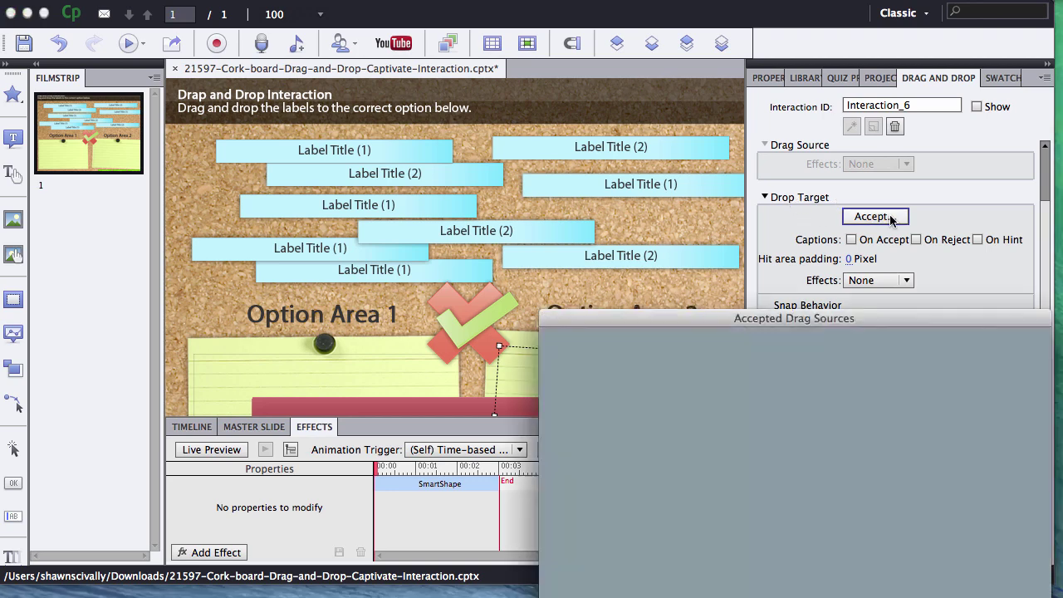
{"action": "left_click_drag", "start_coordinate": [769, 292], "coordinate": [737, 170]}
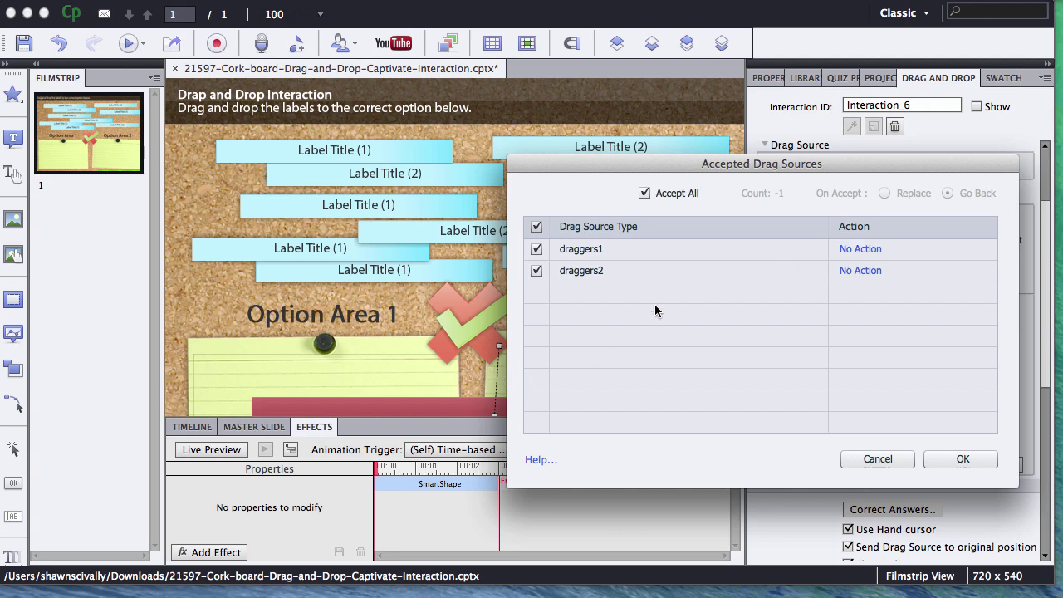
Set draggers2's drop action to Execute Advanced Actions with the 'correct' script
{"action": "left_click", "coordinate": [868, 273]}
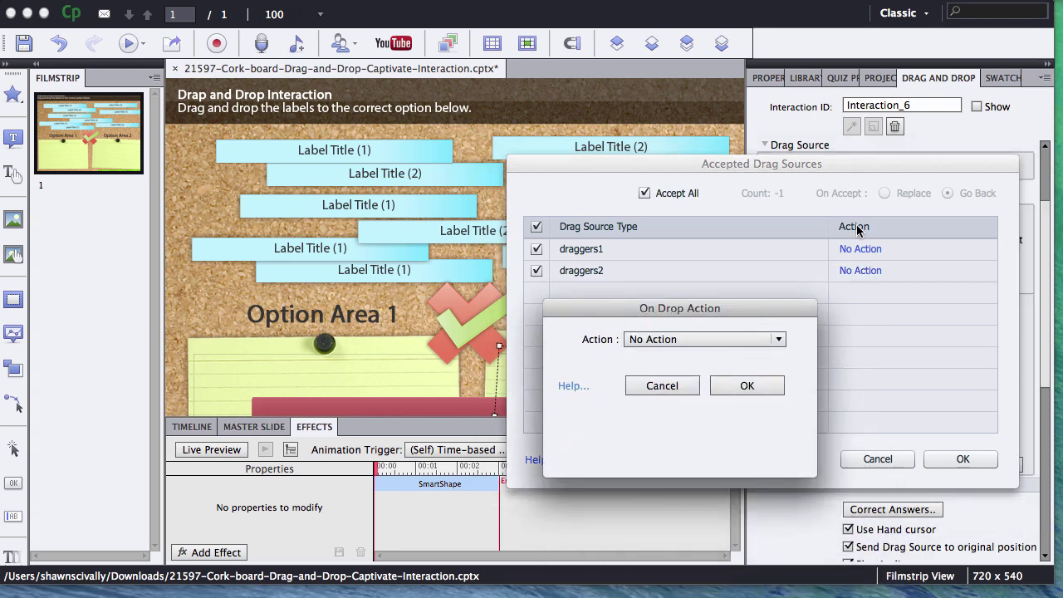
{"action": "left_click", "coordinate": [740, 340]}
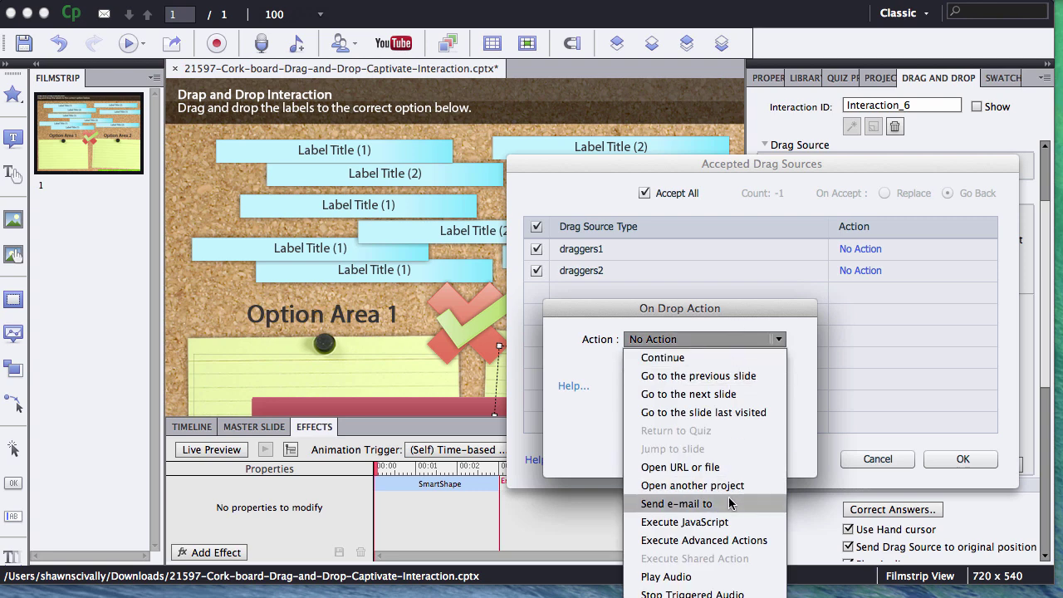
{"action": "left_click", "coordinate": [703, 539]}
{"action": "left_click", "coordinate": [743, 371]}
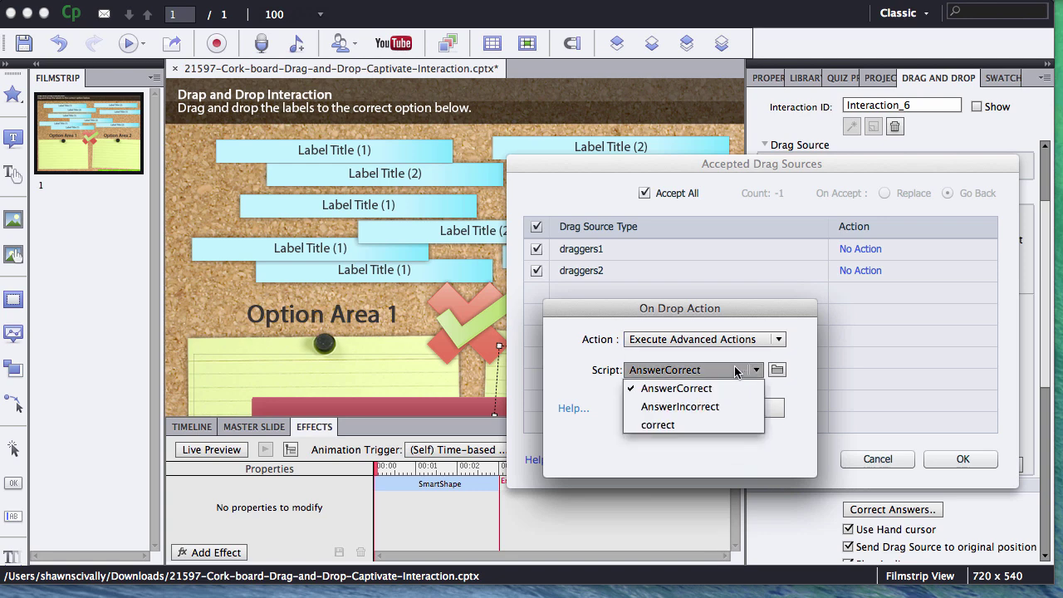
{"action": "left_click", "coordinate": [666, 426]}
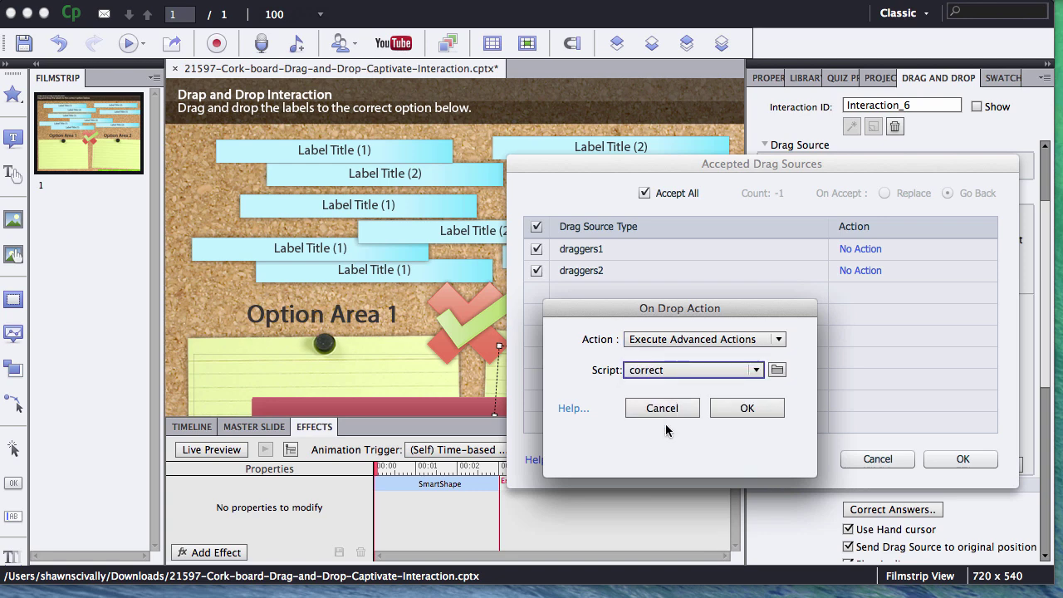
{"action": "left_click", "coordinate": [746, 409]}
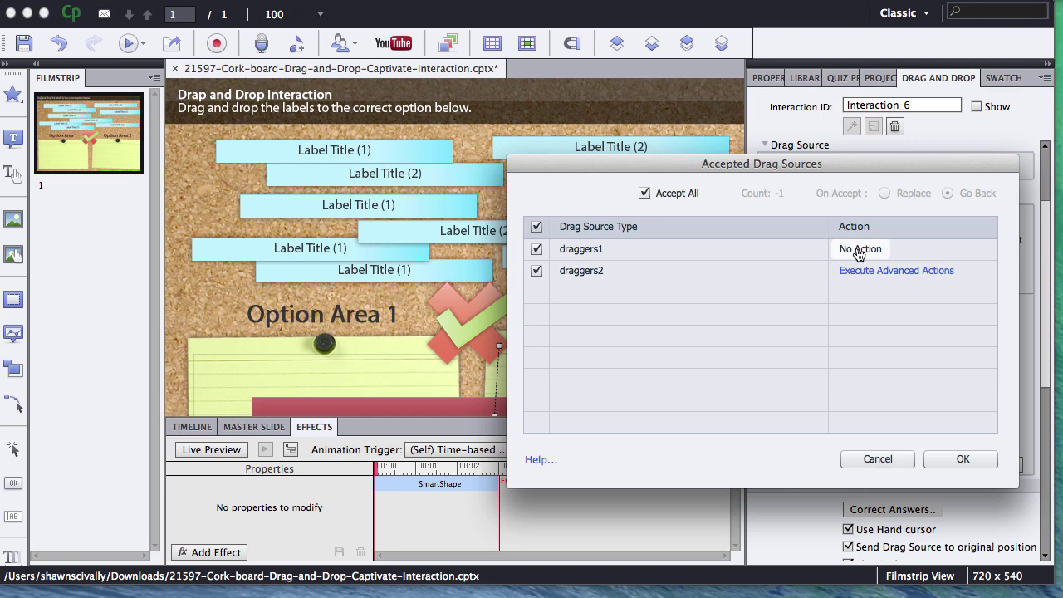
{"action": "left_click", "coordinate": [962, 461]}
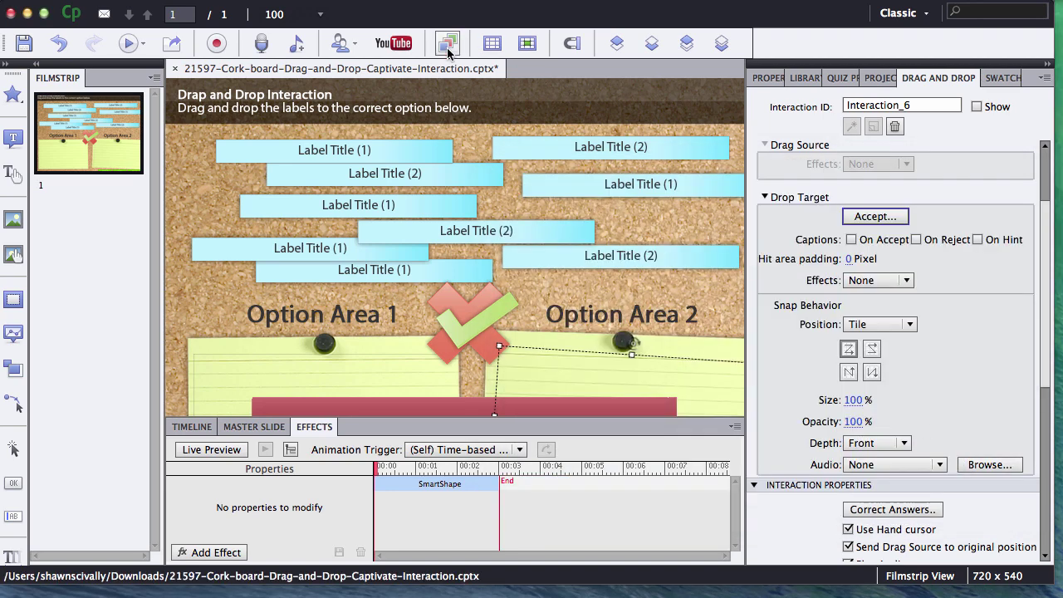
Start a new advanced action named 'incorrect' whose first step hides alert_correct
{"action": "right_click", "coordinate": [311, 355]}
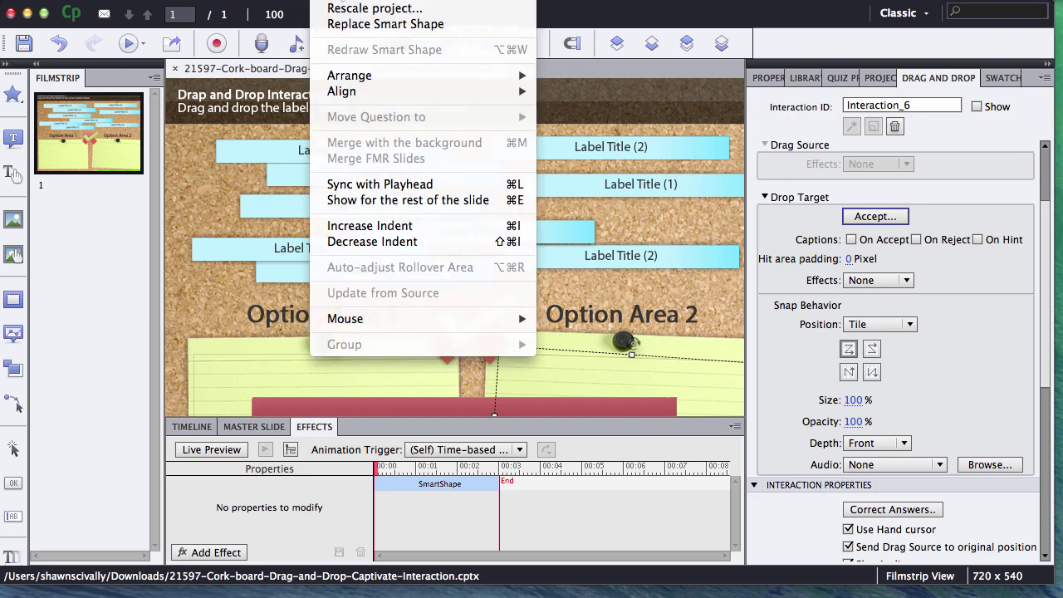
{"action": "left_click", "coordinate": [398, 0]}
{"action": "left_click", "coordinate": [403, 8]}
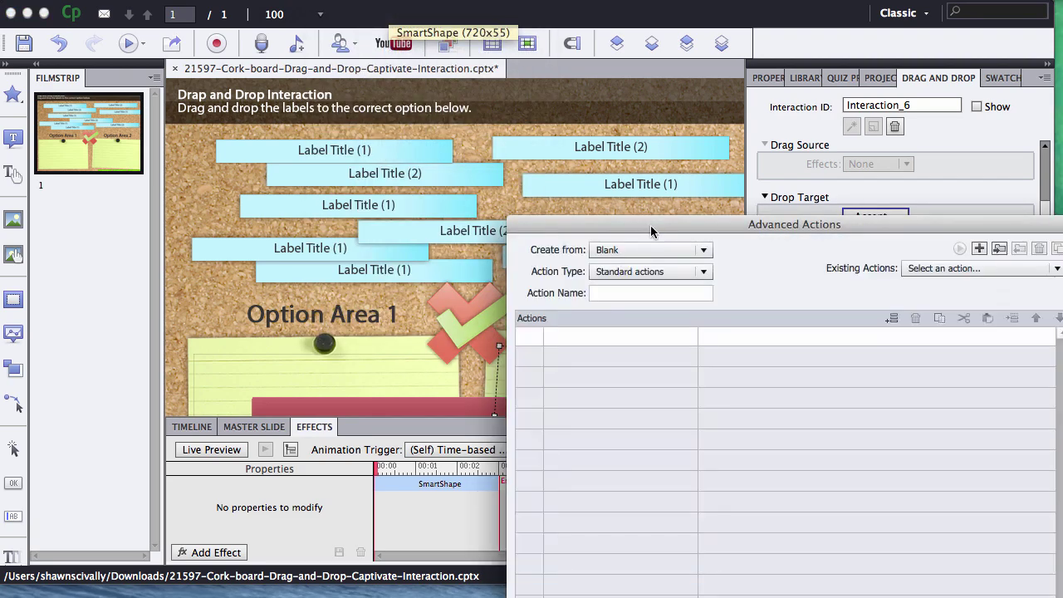
{"action": "left_click_drag", "start_coordinate": [650, 225], "coordinate": [452, 87]}
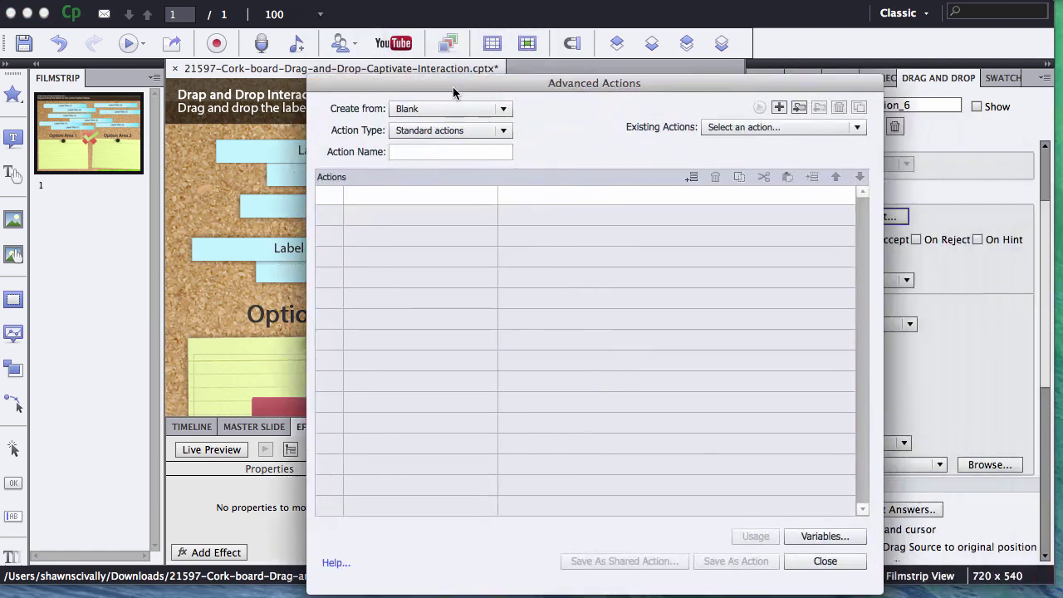
{"action": "left_click", "coordinate": [443, 152]}
{"action": "type", "text": "incorrect"}
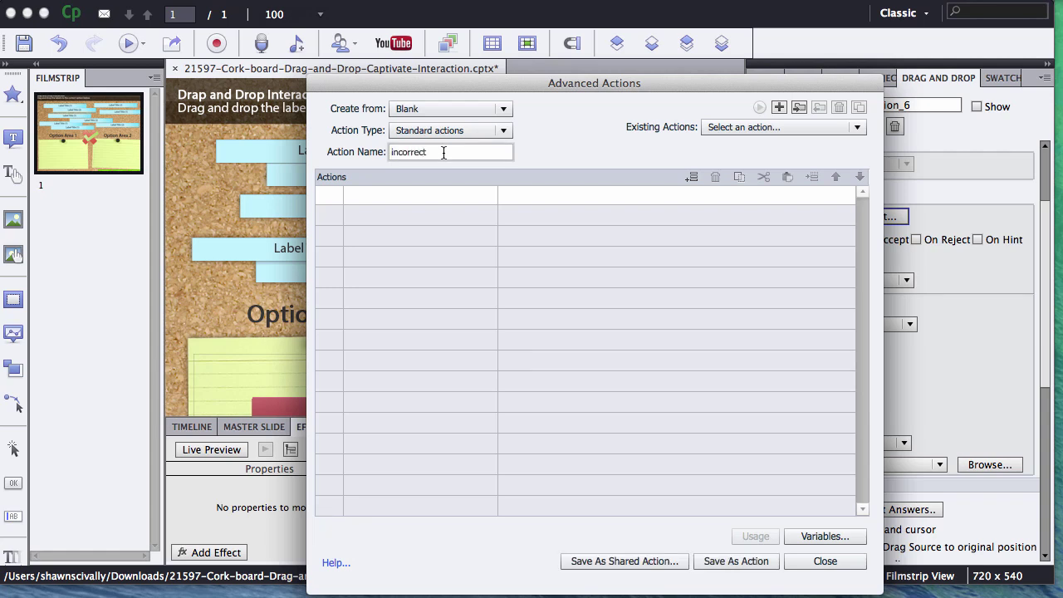
{"action": "left_click", "coordinate": [420, 198]}
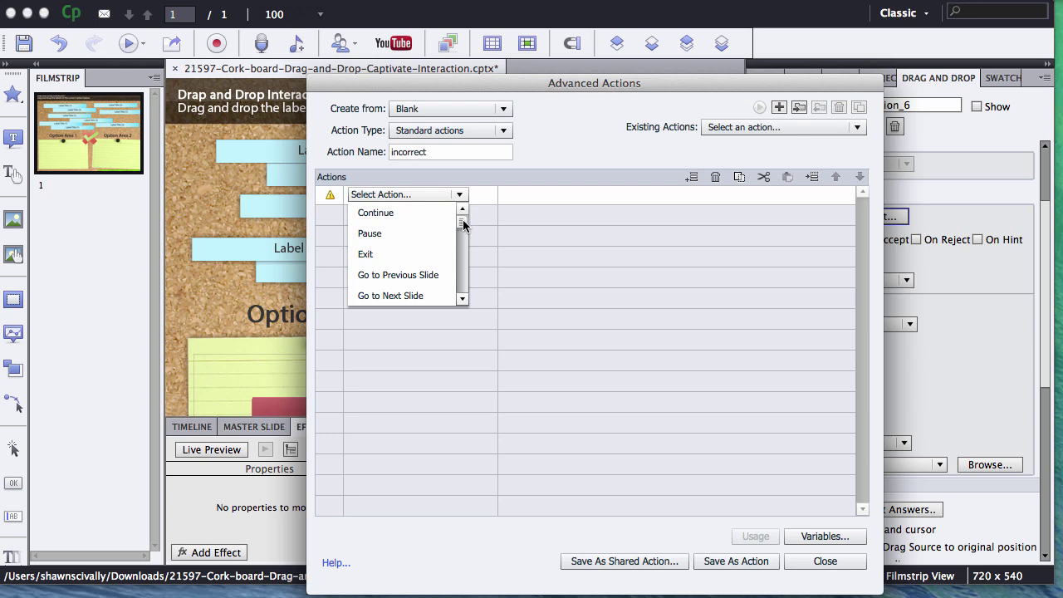
{"action": "scroll", "coordinate": [462, 224], "scroll_direction": "down", "scroll_amount": 5}
{"action": "left_click", "coordinate": [383, 254]}
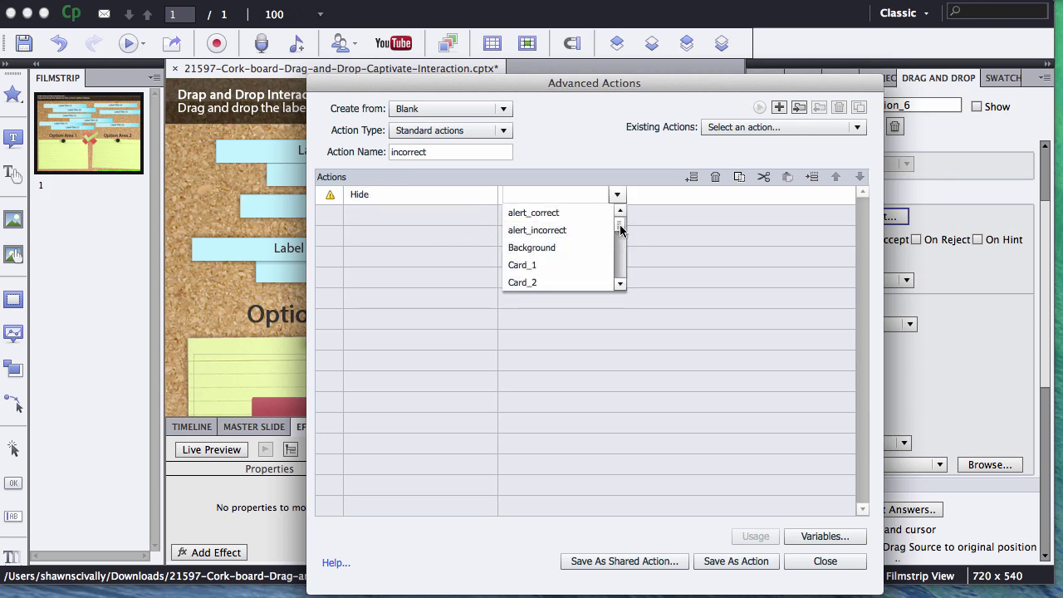
{"action": "left_click", "coordinate": [521, 214]}
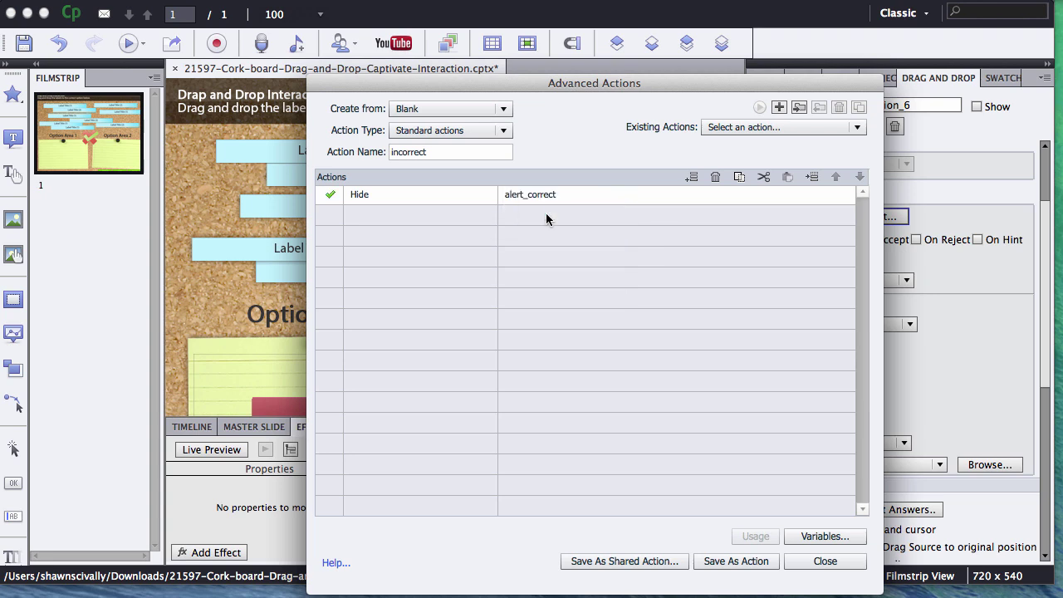
Add a second step showing alert_correct, then save the action and close the editor
{"action": "left_click", "coordinate": [399, 215]}
{"action": "scroll", "coordinate": [462, 246], "scroll_direction": "down", "scroll_amount": 3}
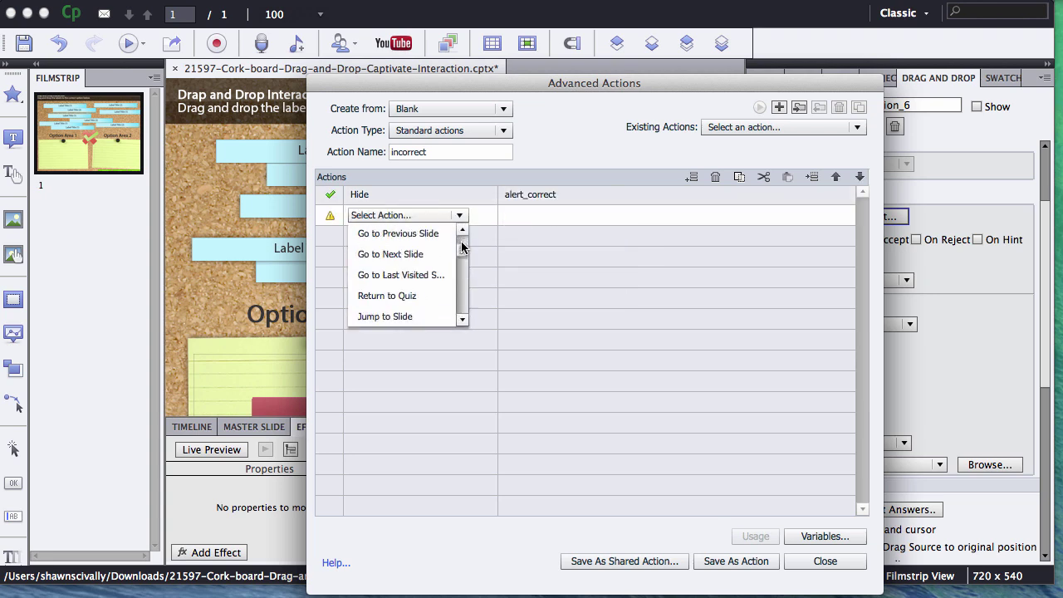
{"action": "scroll", "coordinate": [462, 249], "scroll_direction": "down", "scroll_amount": 3}
{"action": "left_click", "coordinate": [406, 254]}
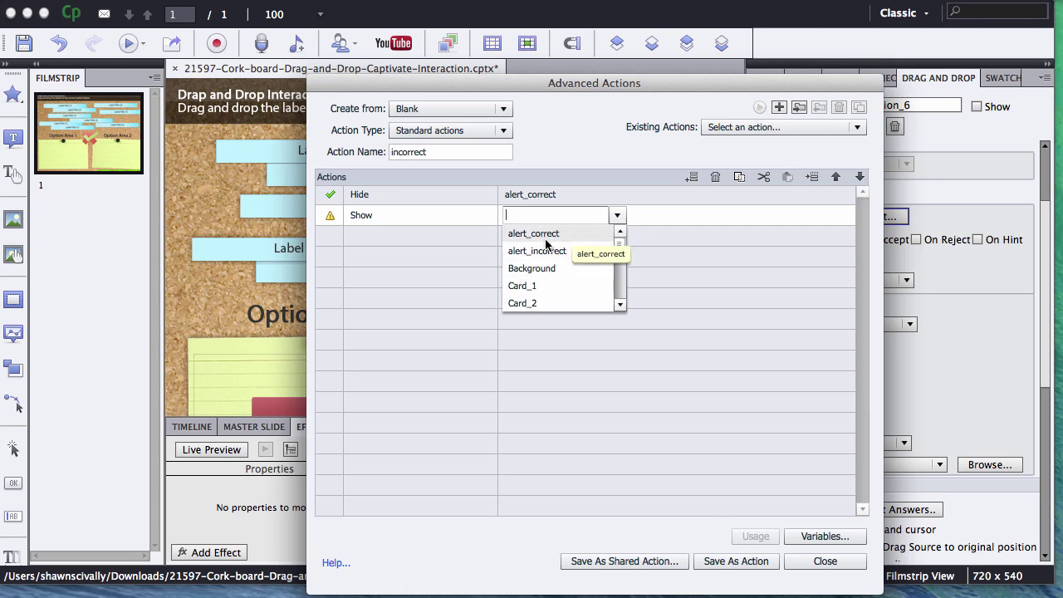
{"action": "left_click", "coordinate": [540, 235]}
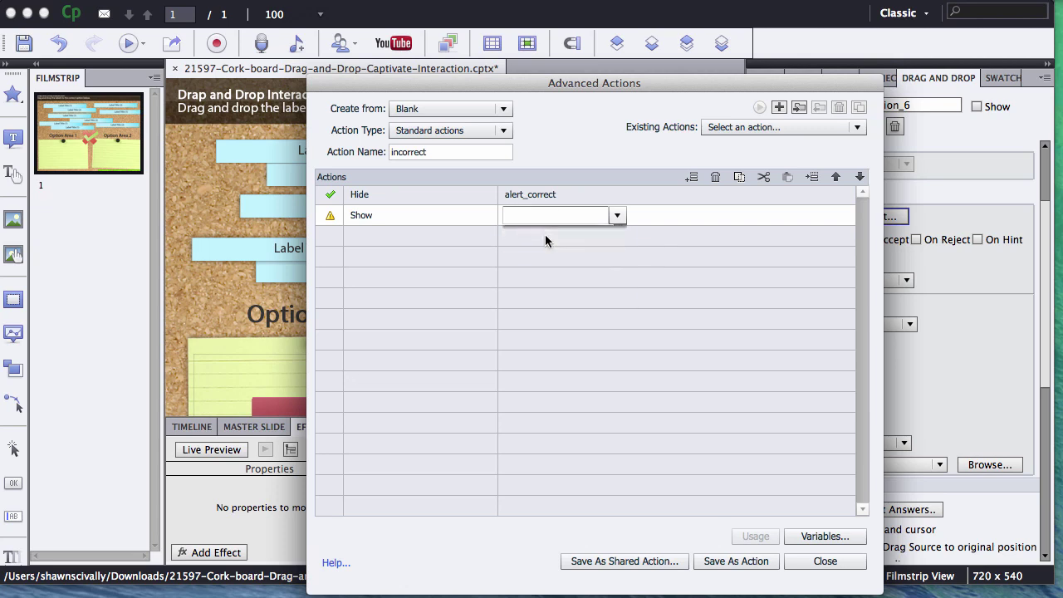
{"action": "left_click", "coordinate": [732, 562]}
{"action": "left_click", "coordinate": [659, 366]}
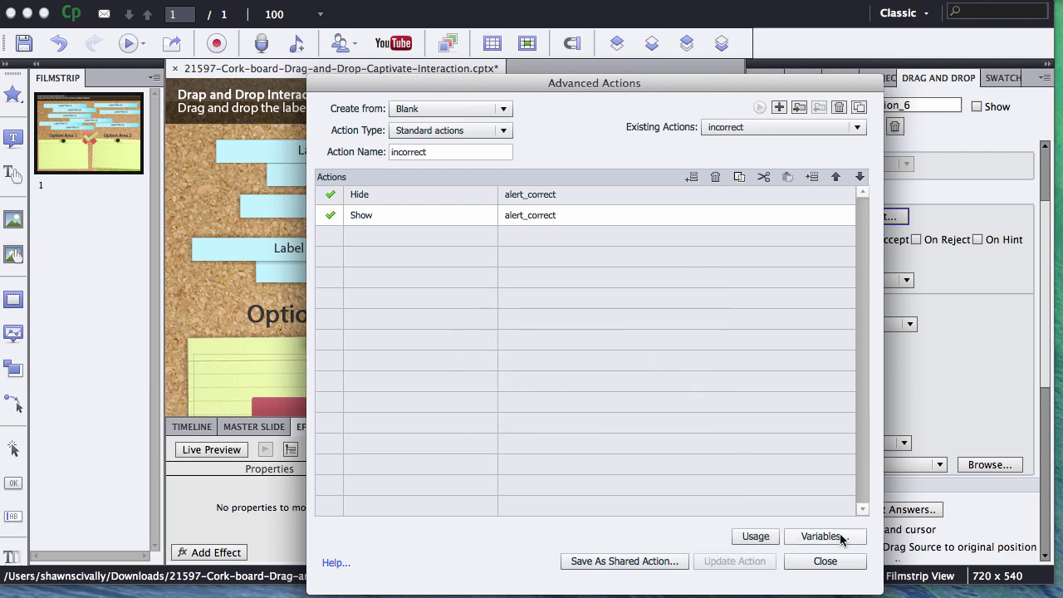
{"action": "left_click", "coordinate": [828, 561]}
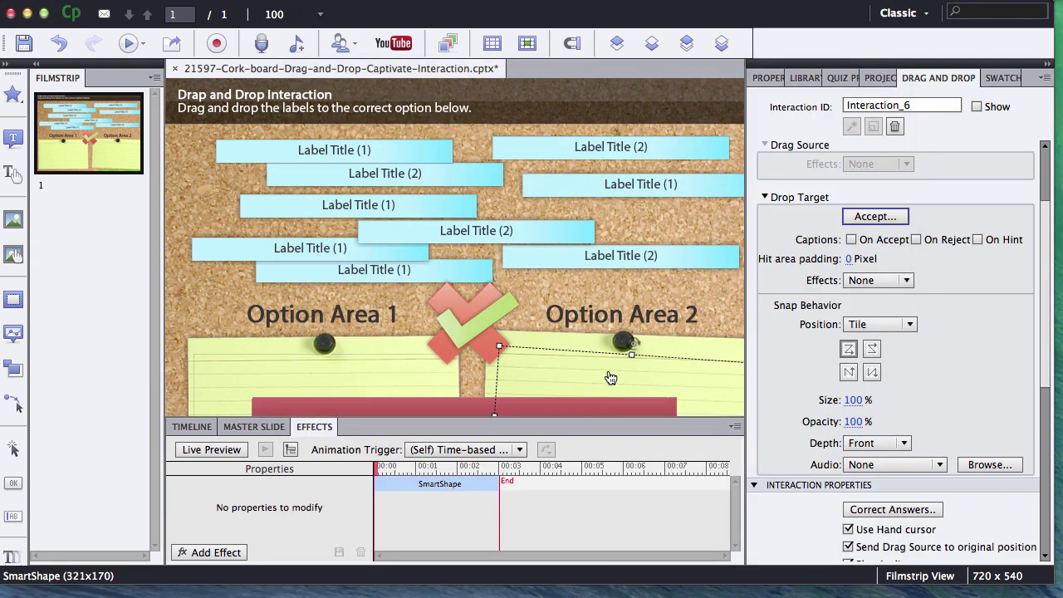
Set draggers1's drop action on Option Area 2 to Execute Advanced Actions with the 'incorrect' script
{"action": "left_click", "coordinate": [871, 218]}
{"action": "left_click_drag", "start_coordinate": [725, 331], "coordinate": [676, 165]}
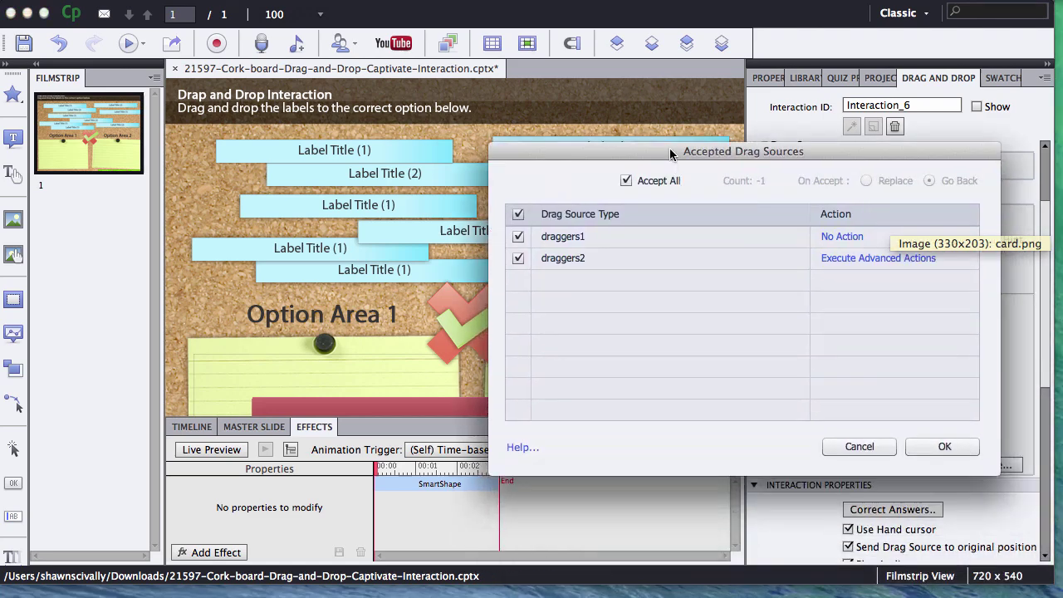
{"action": "left_click", "coordinate": [835, 238]}
{"action": "left_click_drag", "start_coordinate": [791, 556], "coordinate": [777, 119]}
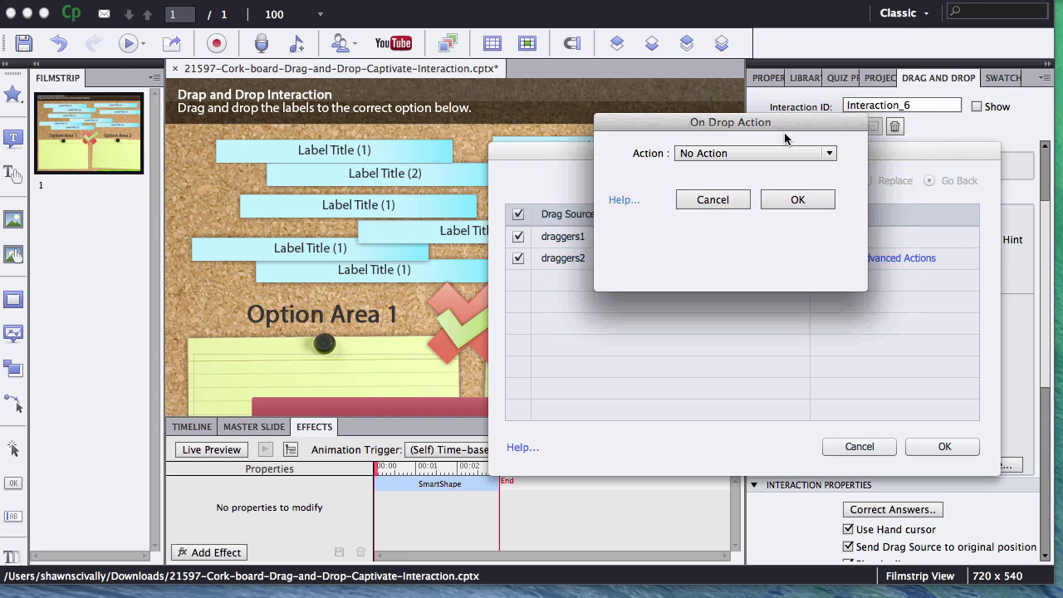
{"action": "left_click", "coordinate": [765, 152]}
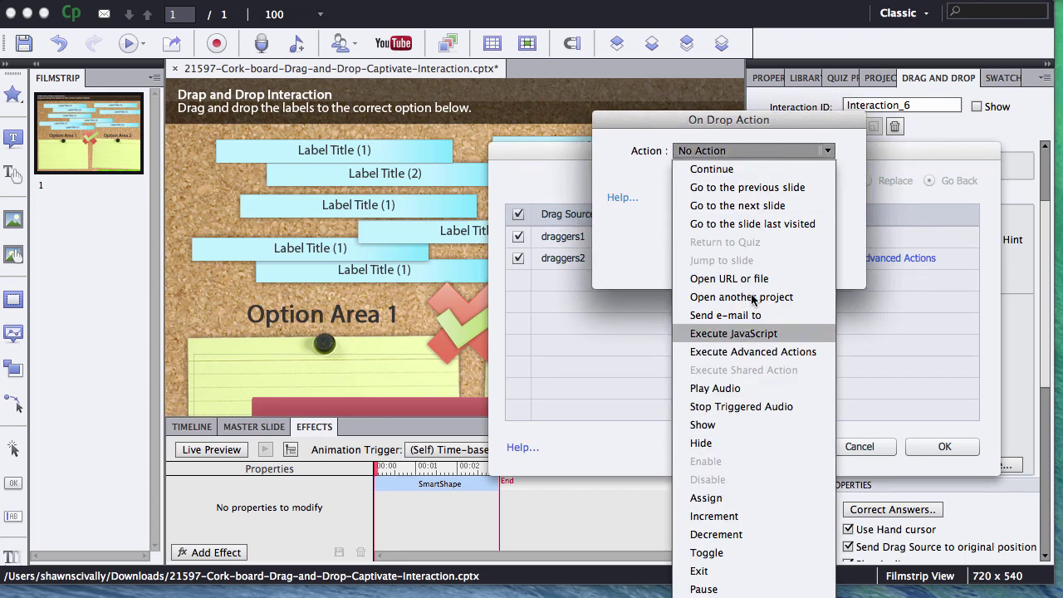
{"action": "left_click", "coordinate": [748, 355]}
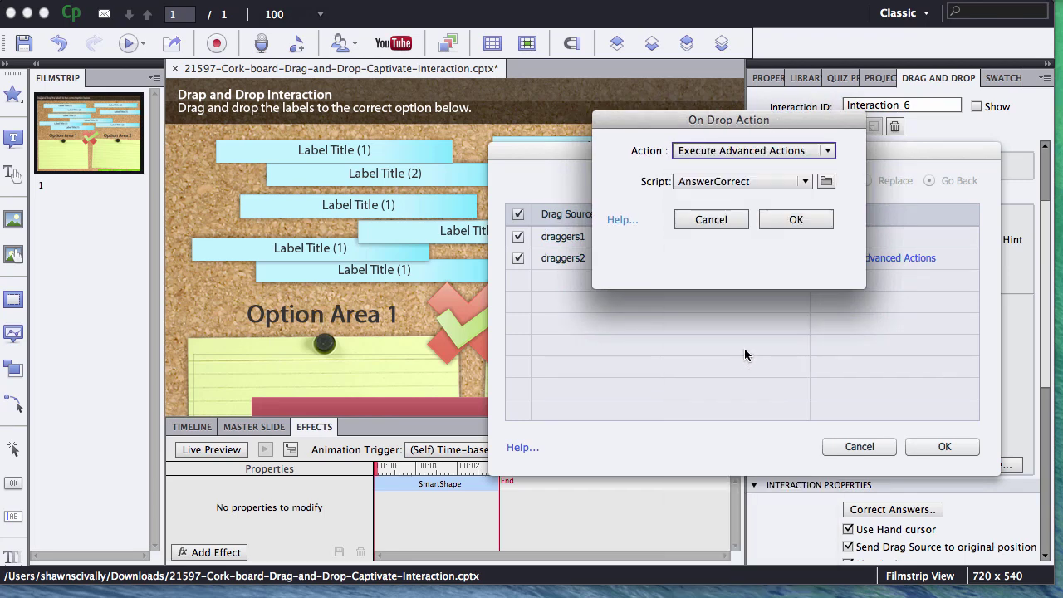
{"action": "left_click", "coordinate": [755, 181]}
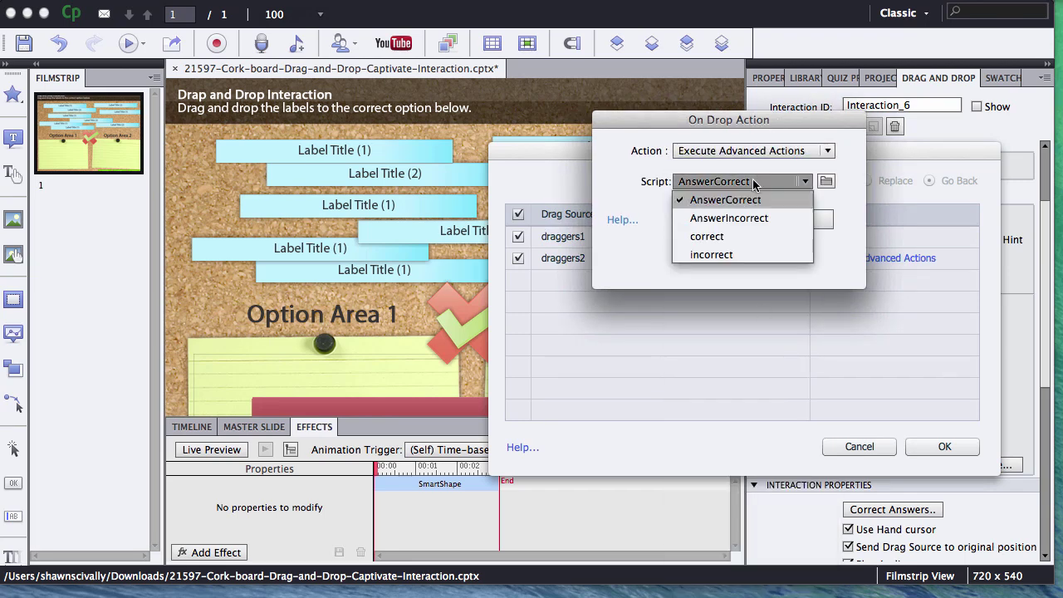
{"action": "left_click", "coordinate": [711, 255]}
{"action": "left_click", "coordinate": [797, 220]}
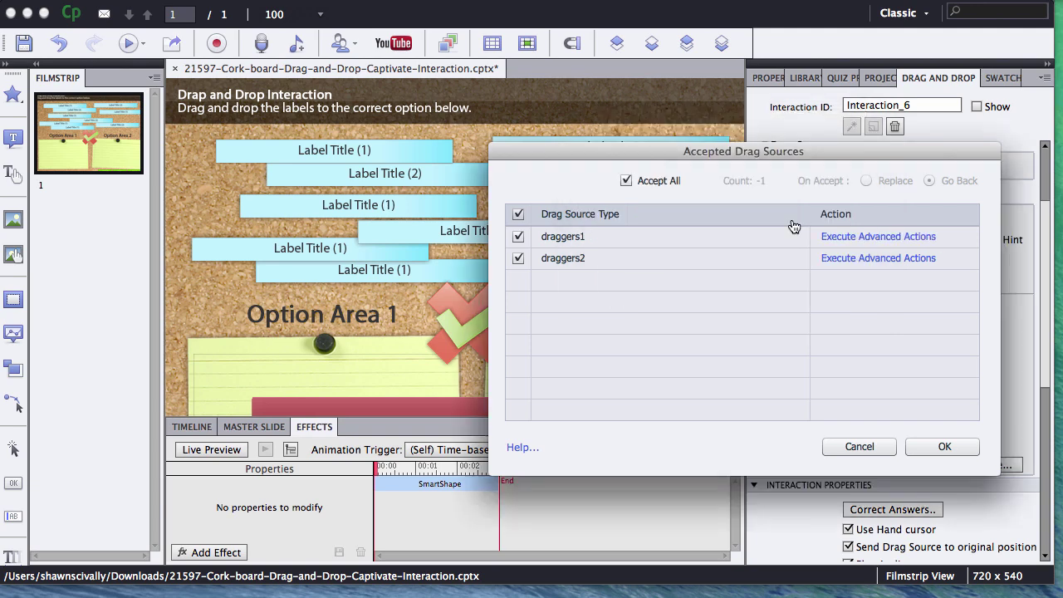
{"action": "left_click", "coordinate": [954, 446]}
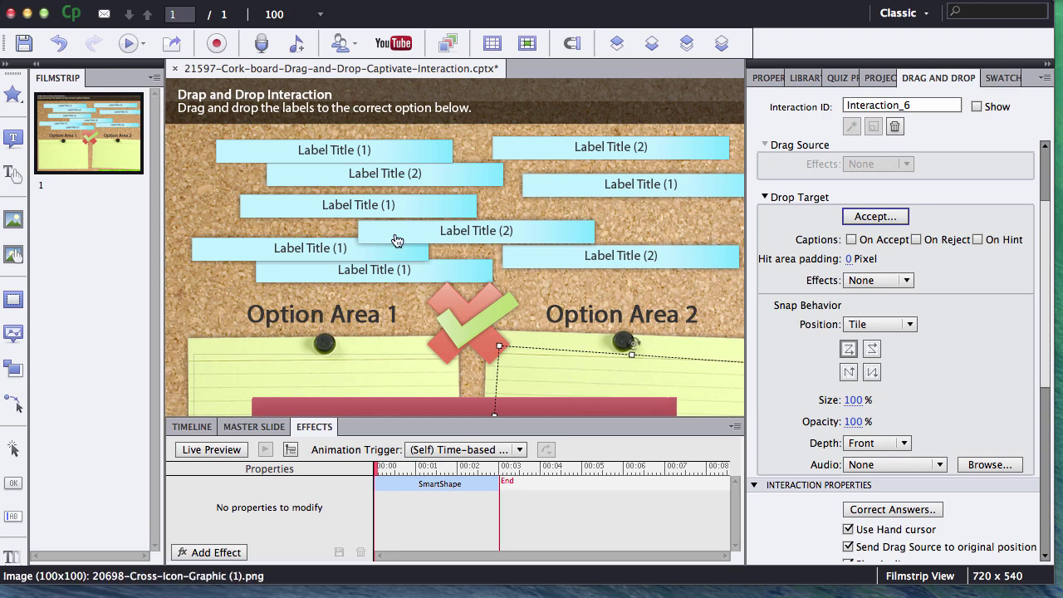
{"action": "left_click", "coordinate": [143, 43]}
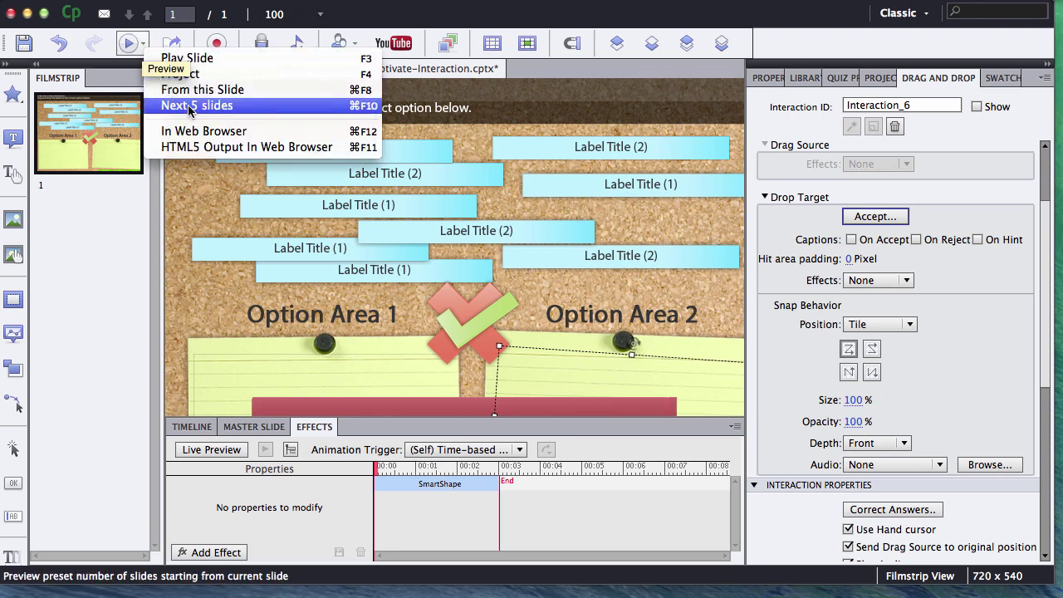
{"action": "left_click", "coordinate": [193, 75]}
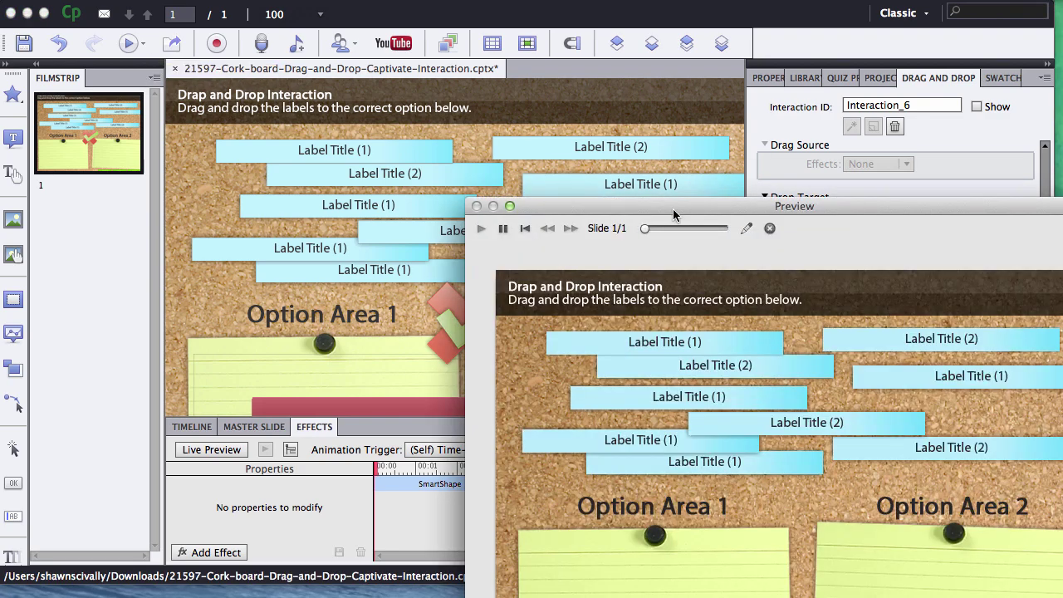
{"action": "left_click_drag", "start_coordinate": [673, 208], "coordinate": [417, 26]}
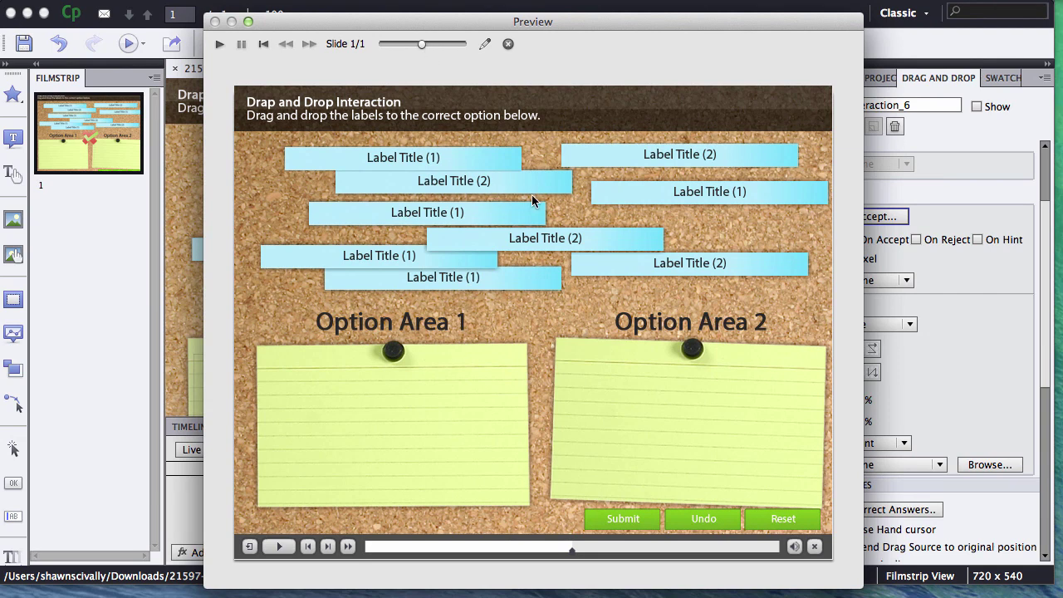
{"action": "left_click_drag", "start_coordinate": [619, 152], "coordinate": [640, 401]}
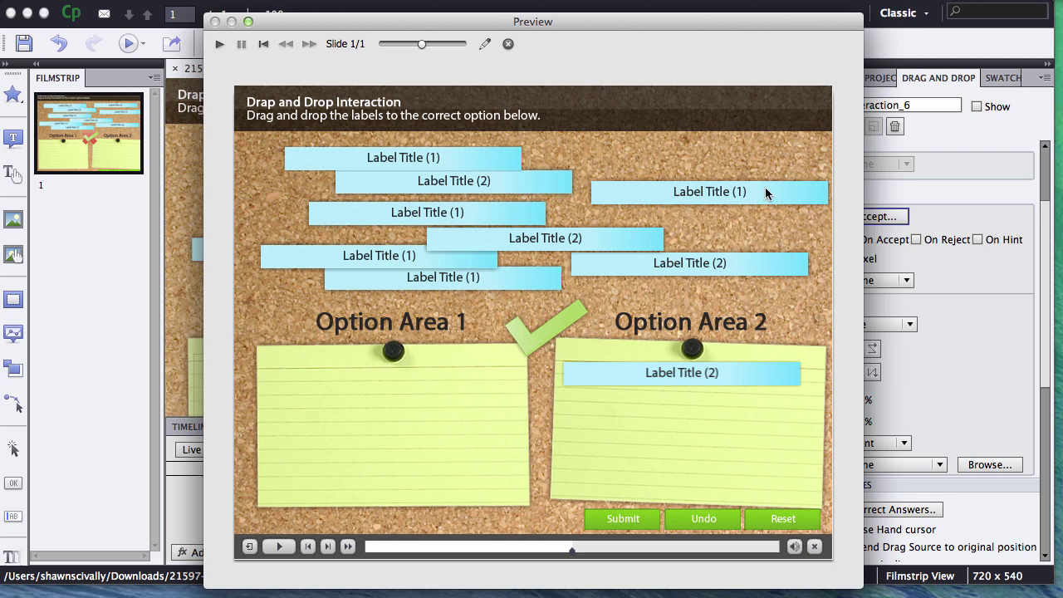
{"action": "left_click_drag", "start_coordinate": [766, 194], "coordinate": [736, 446]}
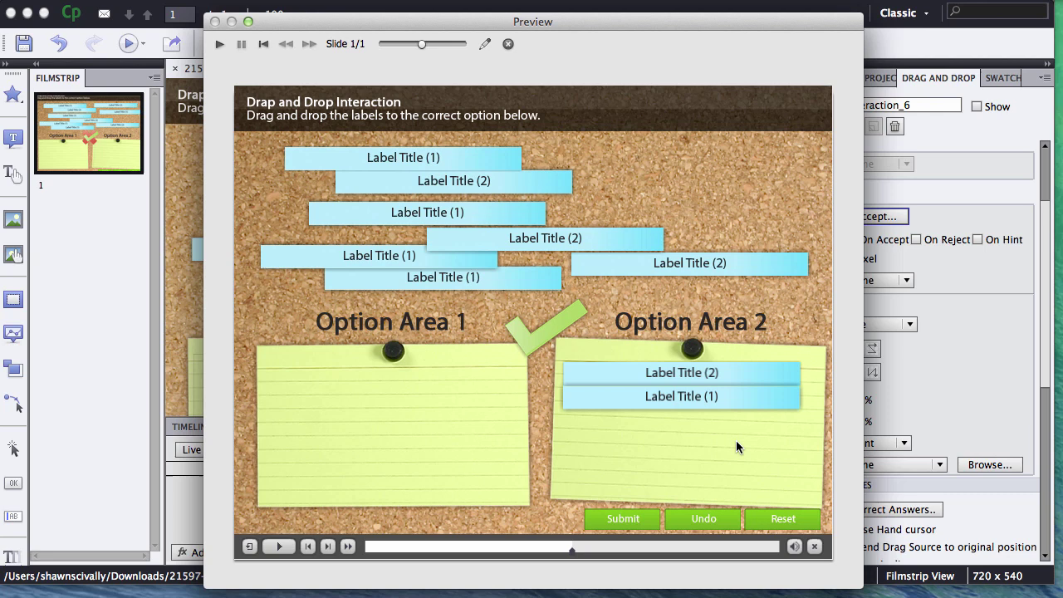
{"action": "left_click_drag", "start_coordinate": [692, 399], "coordinate": [708, 436]}
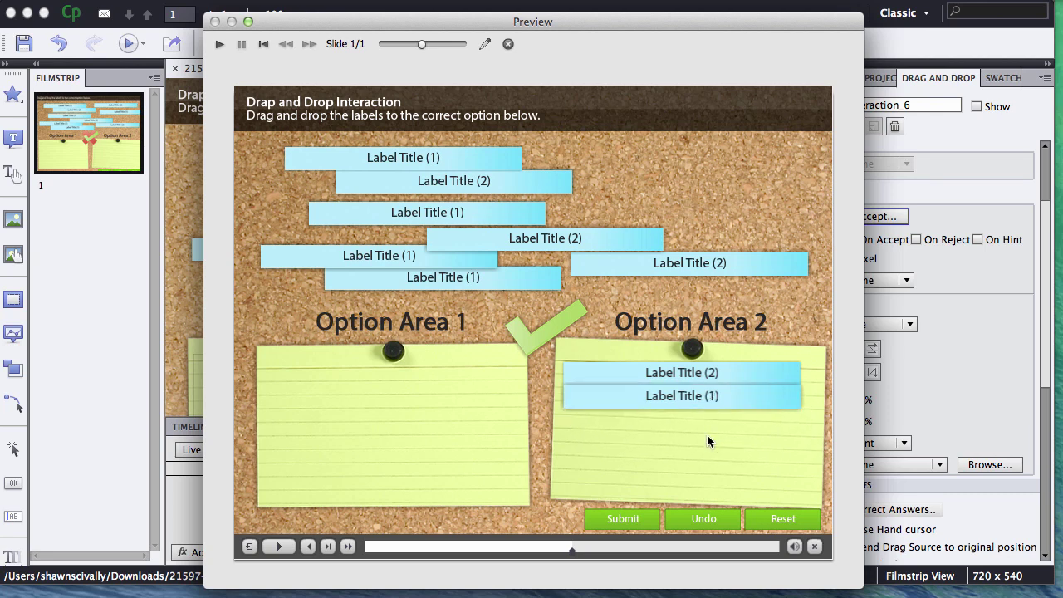
{"action": "left_click", "coordinate": [815, 550]}
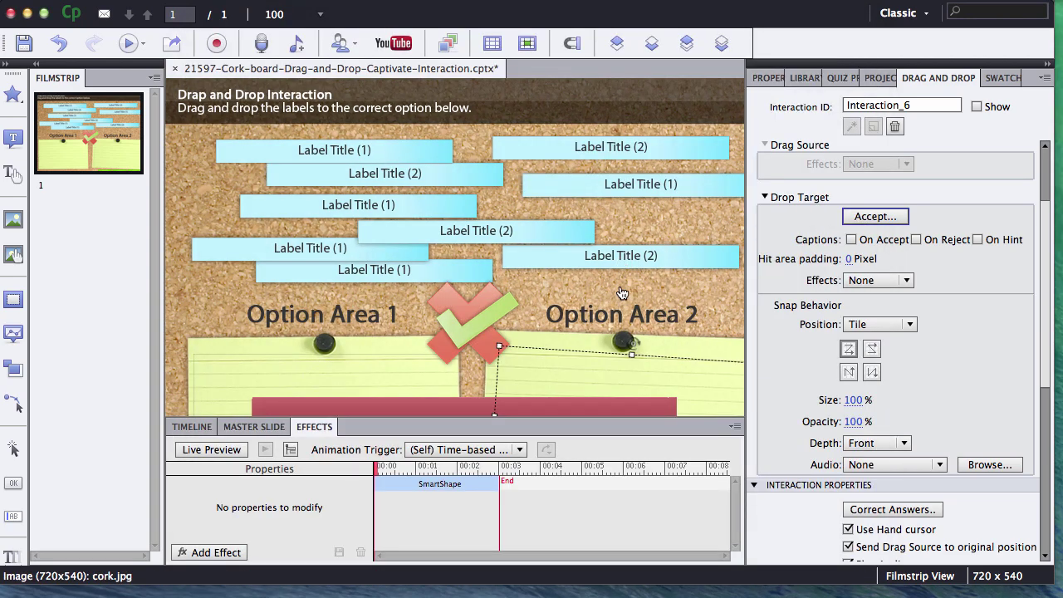
Confirm draggers1's Execute Advanced Actions drop setting and close Accepted Drag Sources
{"action": "left_click", "coordinate": [863, 217]}
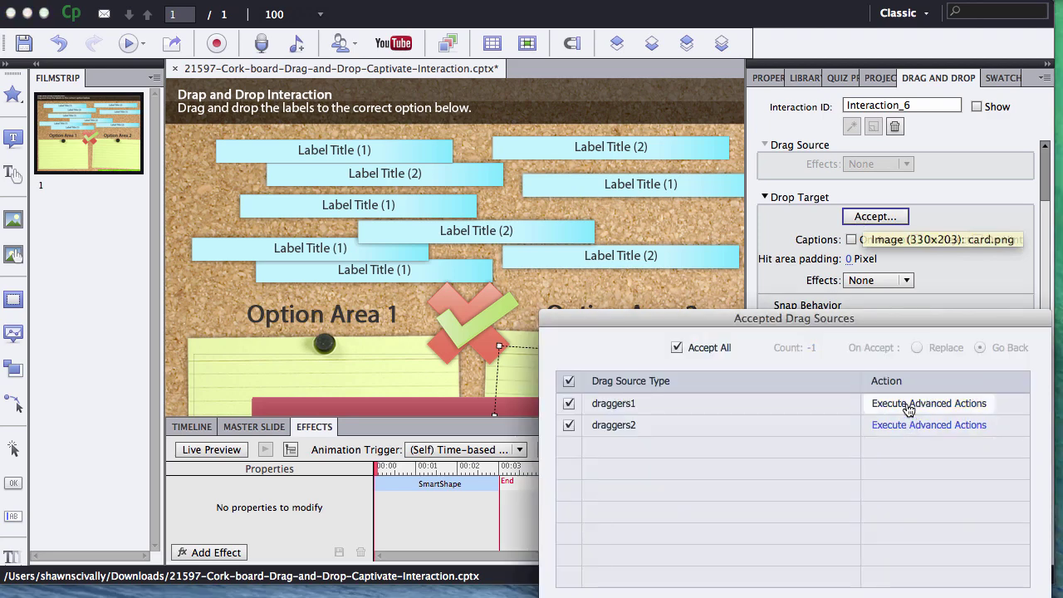
{"action": "left_click", "coordinate": [908, 410]}
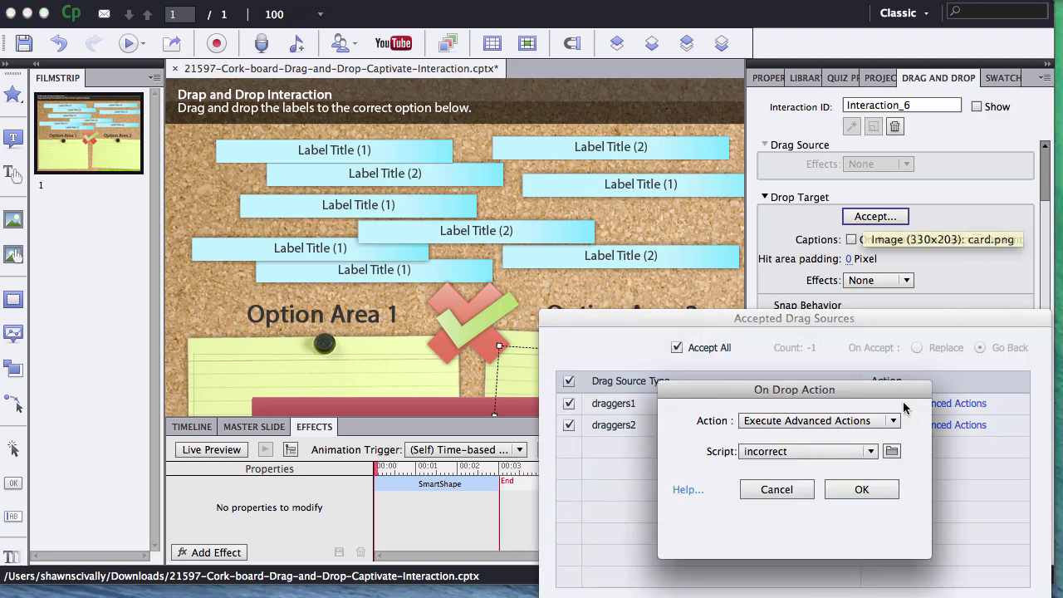
{"action": "left_click", "coordinate": [856, 491]}
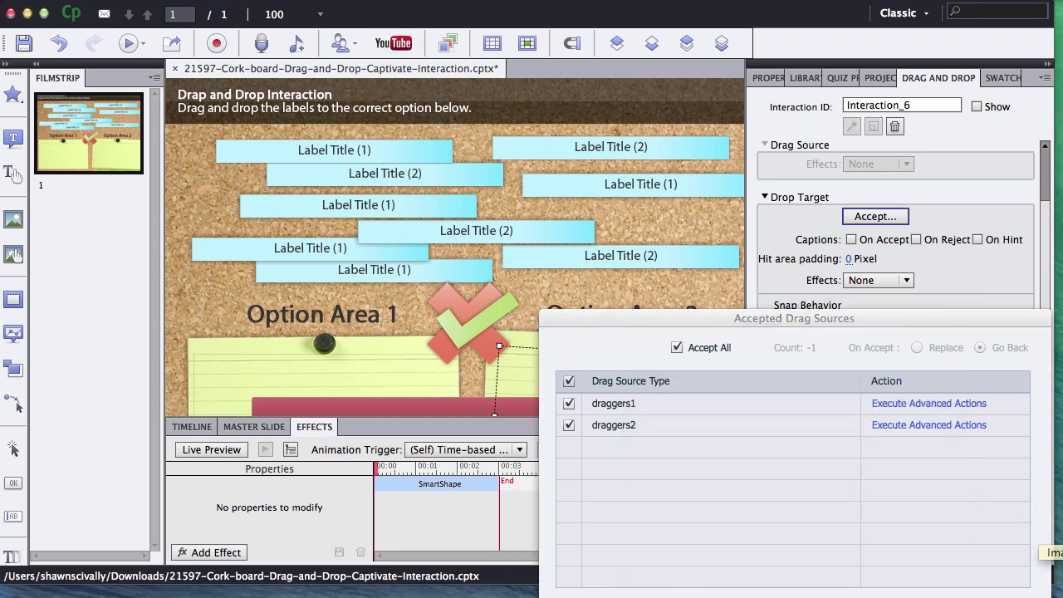
{"action": "key", "text": "Return"}
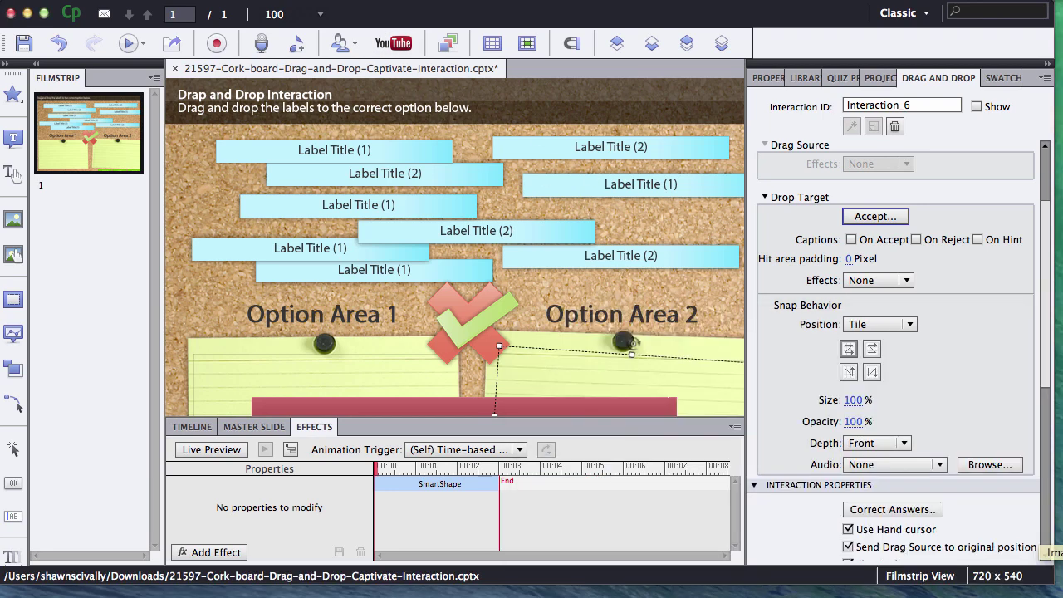
Change the 'incorrect' action's Show step to alert_incorrect and update the action
{"action": "left_click", "coordinate": [390, 0]}
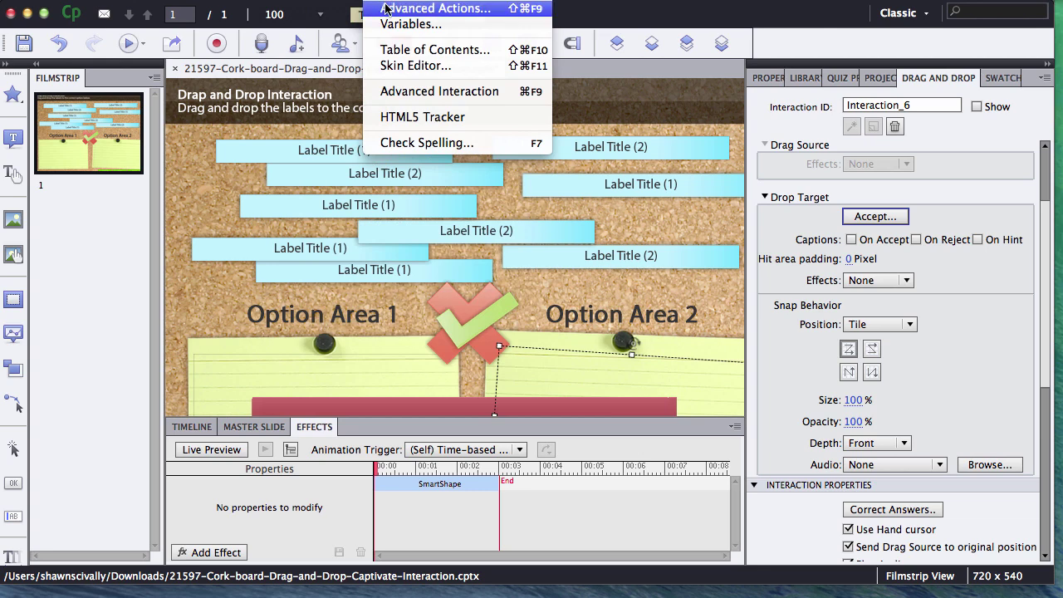
{"action": "left_click", "coordinate": [431, 8]}
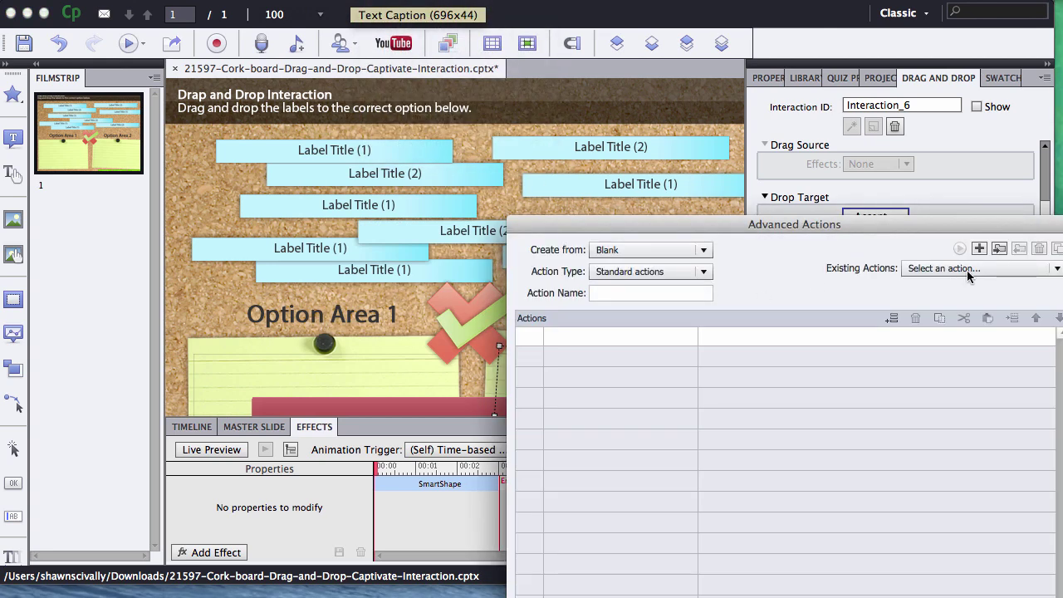
{"action": "left_click", "coordinate": [967, 275]}
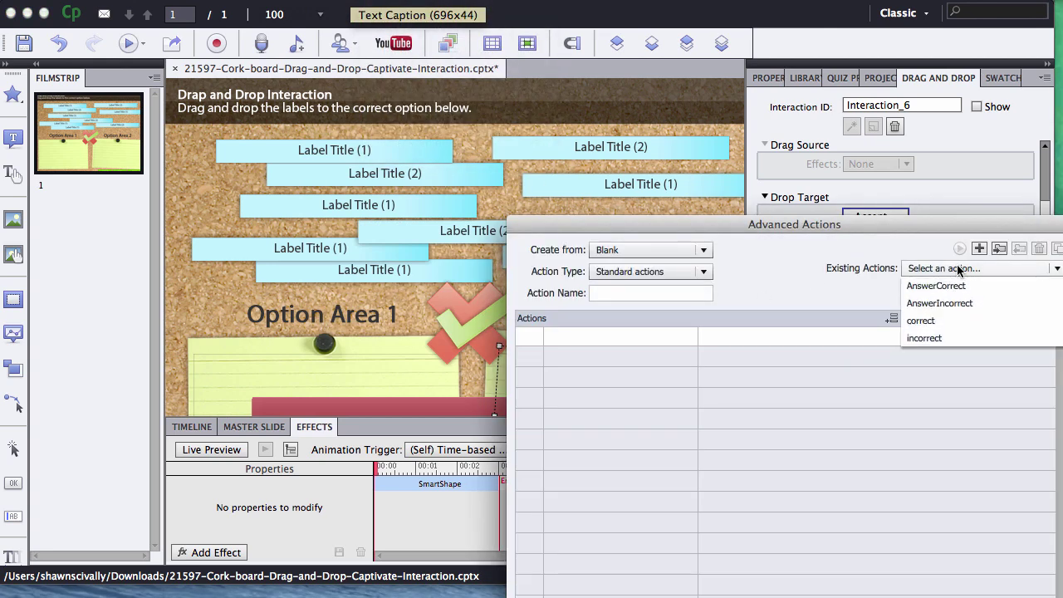
{"action": "left_click", "coordinate": [922, 336]}
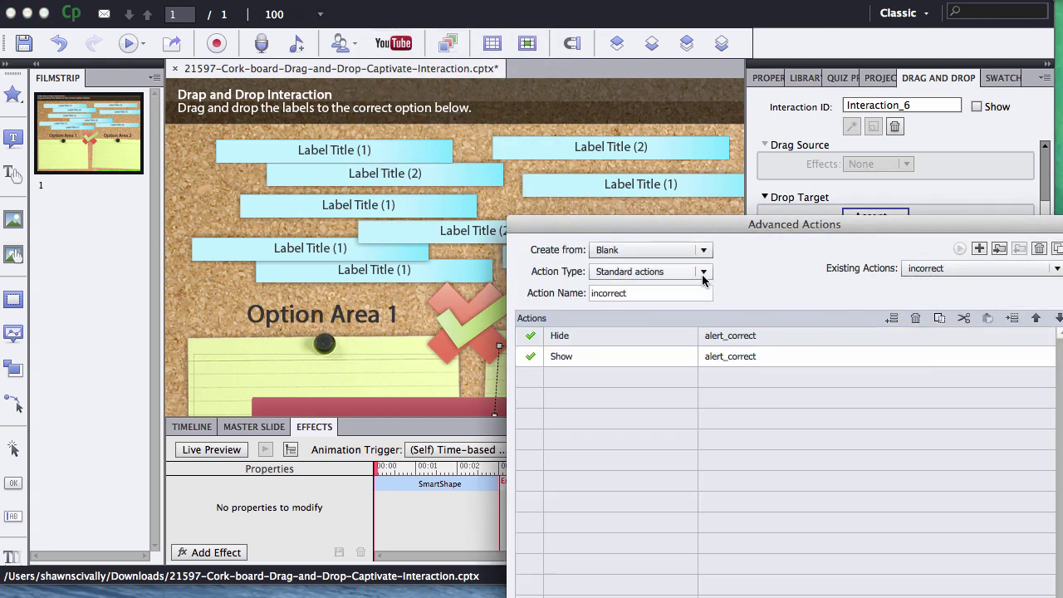
{"action": "left_click_drag", "start_coordinate": [705, 230], "coordinate": [641, 99]}
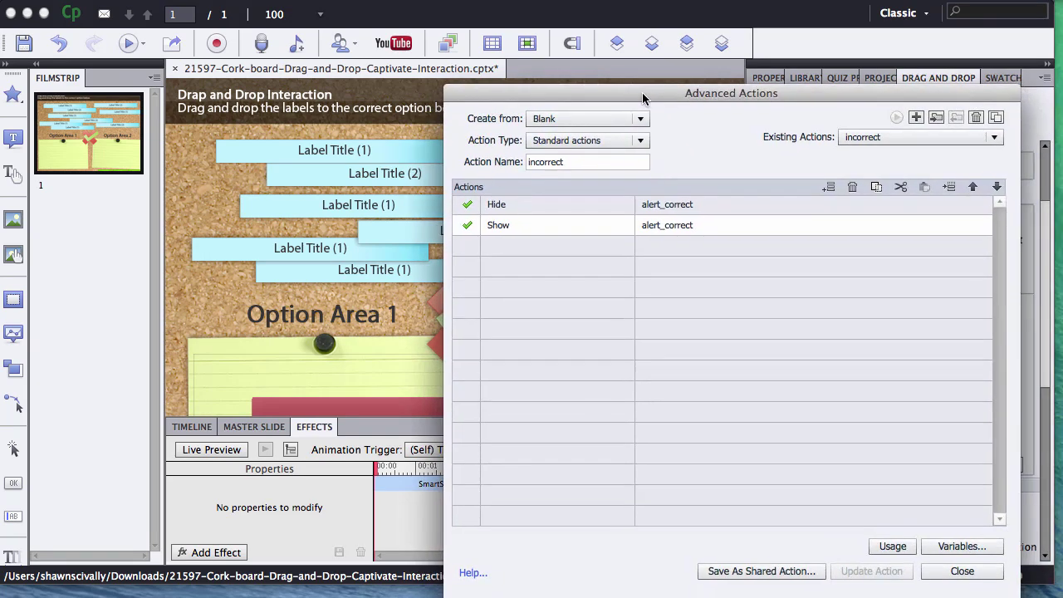
{"action": "left_click", "coordinate": [664, 233]}
{"action": "left_click", "coordinate": [753, 224]}
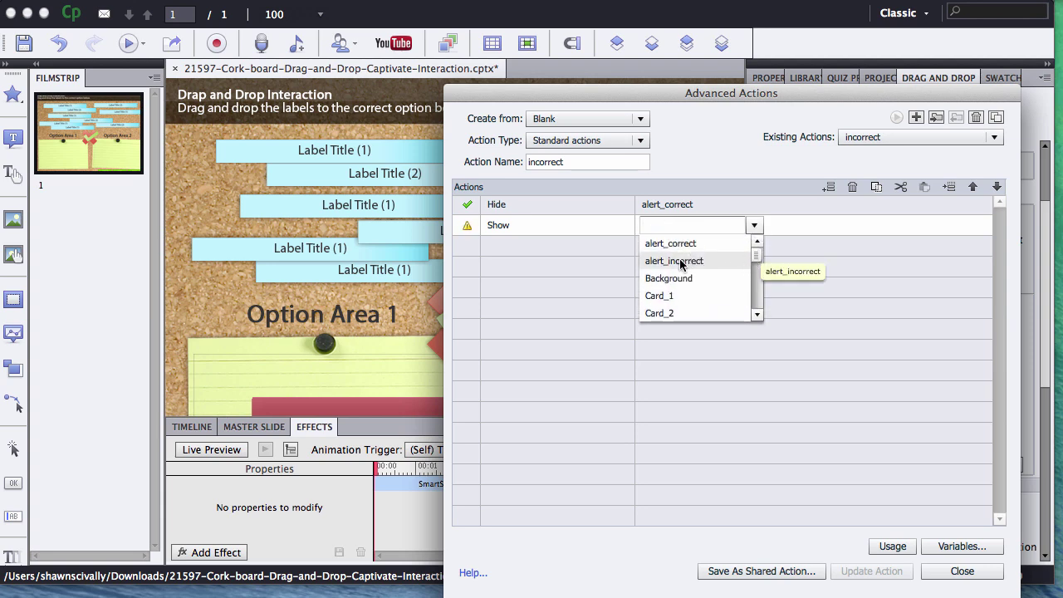
{"action": "left_click", "coordinate": [683, 261]}
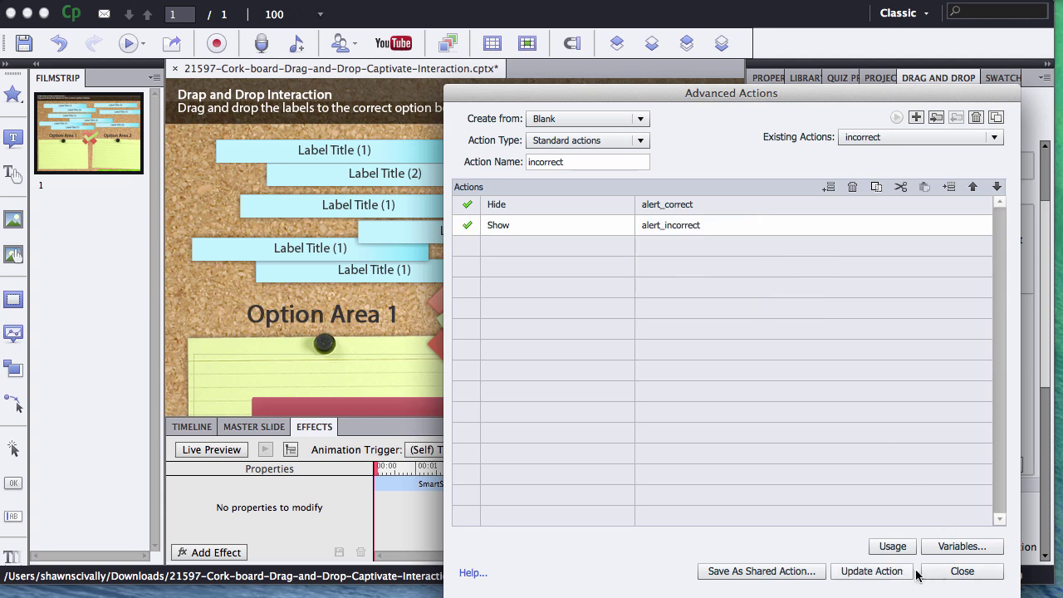
{"action": "left_click", "coordinate": [863, 571]}
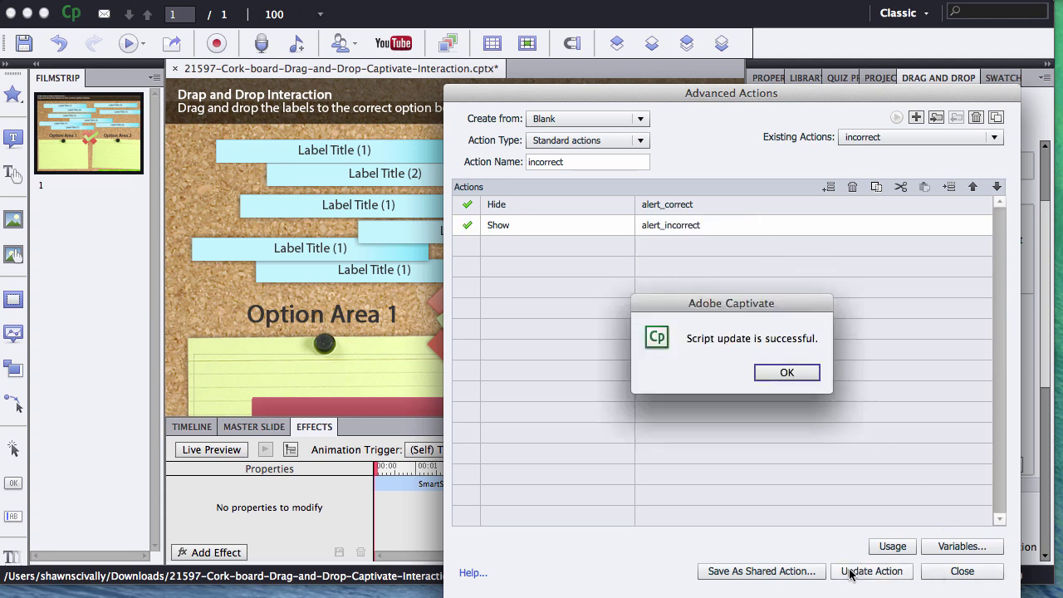
{"action": "left_click", "coordinate": [786, 372]}
{"action": "left_click", "coordinate": [981, 571]}
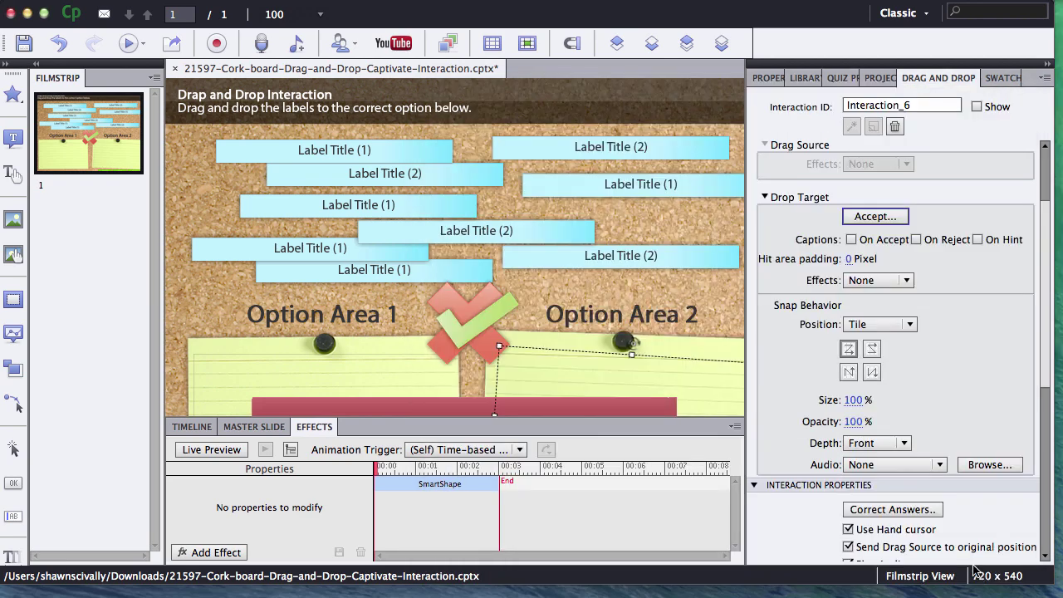
Preview the whole project
{"action": "left_click", "coordinate": [131, 43]}
{"action": "left_click", "coordinate": [176, 69]}
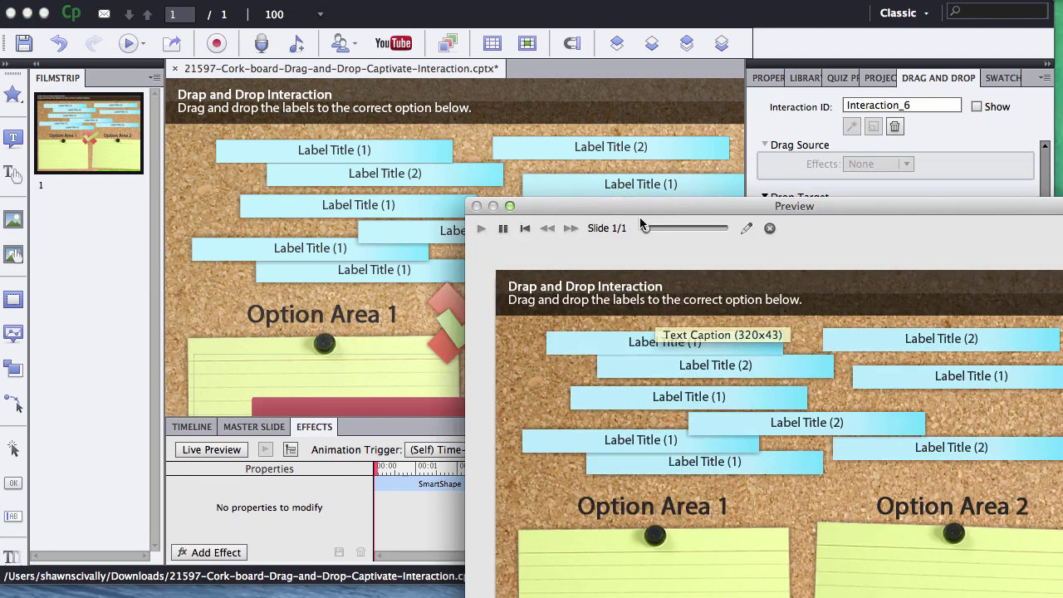
{"action": "left_click_drag", "start_coordinate": [644, 227], "coordinate": [377, 28]}
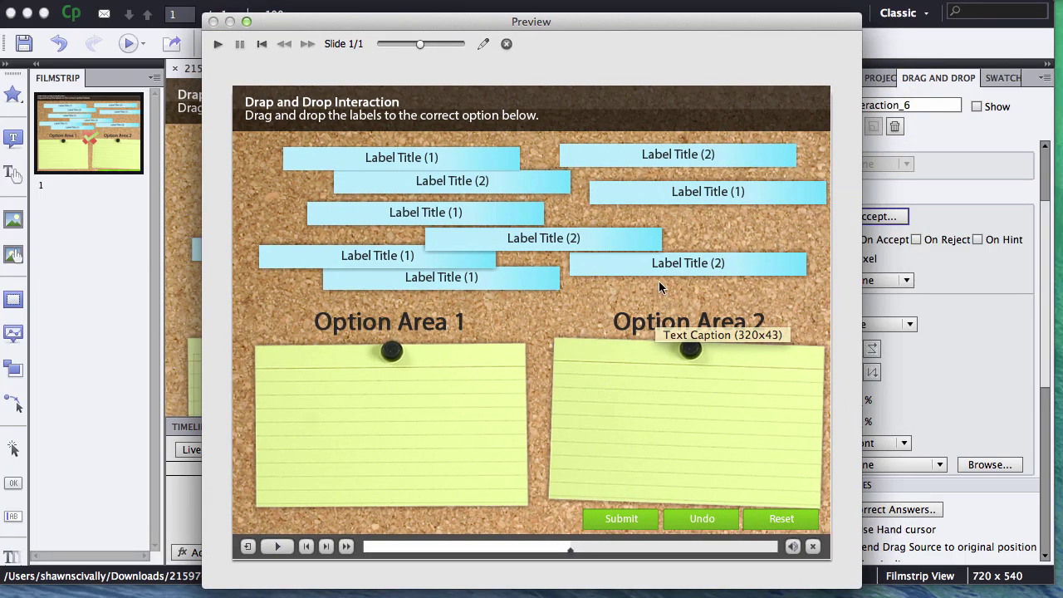
Drop two Label Title (2) and two Label Title (1) tiles onto Option Area 2
{"action": "left_click_drag", "start_coordinate": [651, 274], "coordinate": [647, 425]}
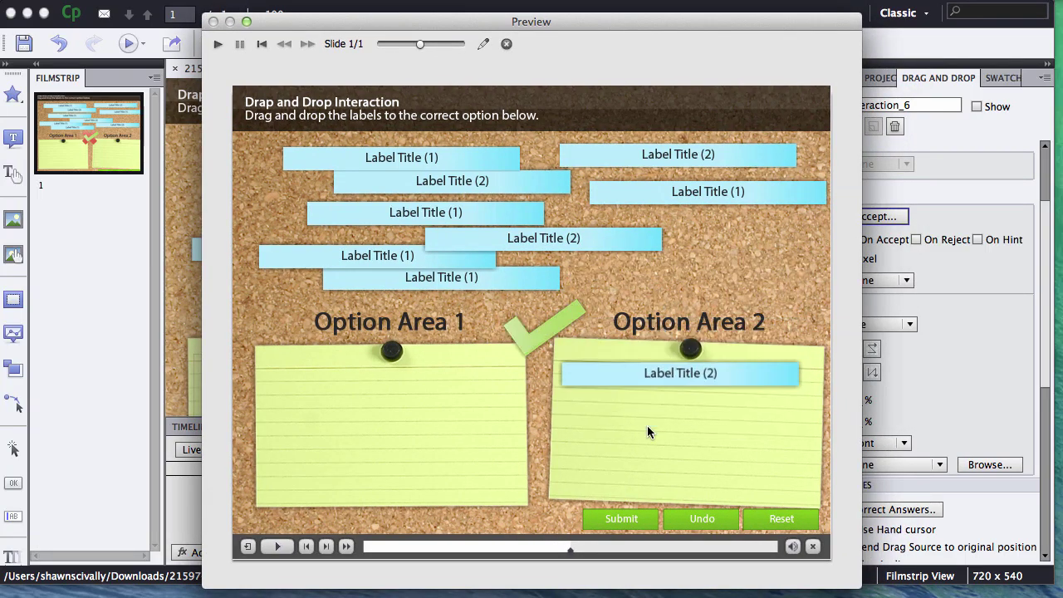
{"action": "left_click_drag", "start_coordinate": [690, 193], "coordinate": [667, 418]}
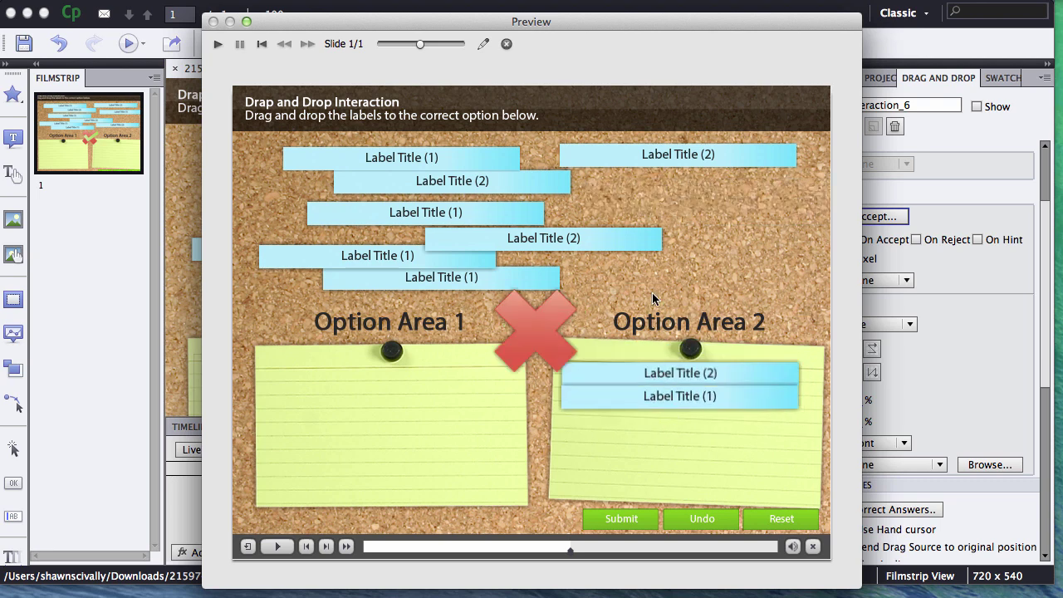
{"action": "left_click_drag", "start_coordinate": [597, 241], "coordinate": [714, 419]}
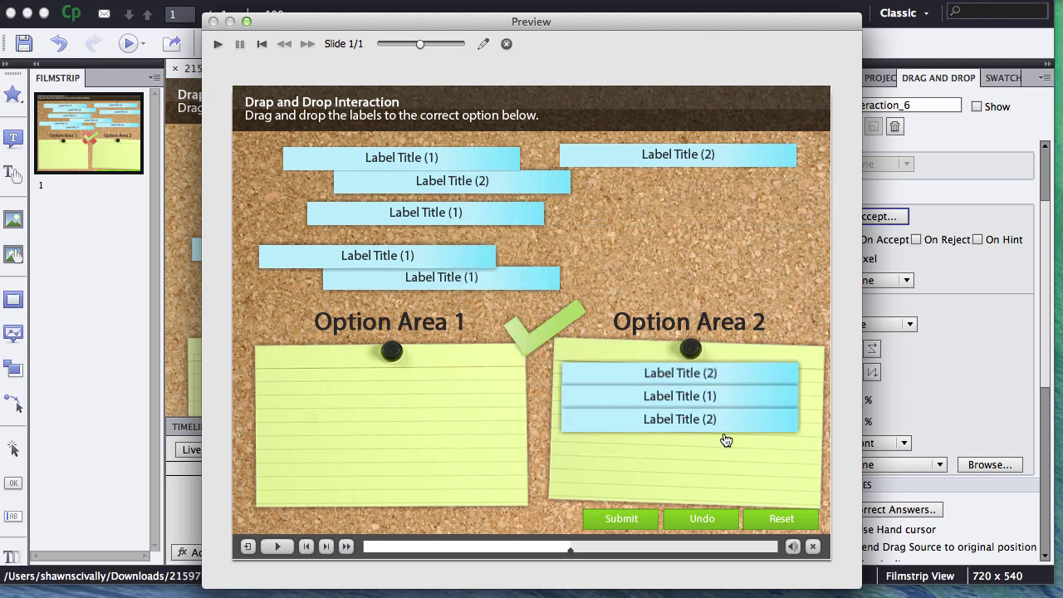
{"action": "left_click_drag", "start_coordinate": [459, 258], "coordinate": [732, 457]}
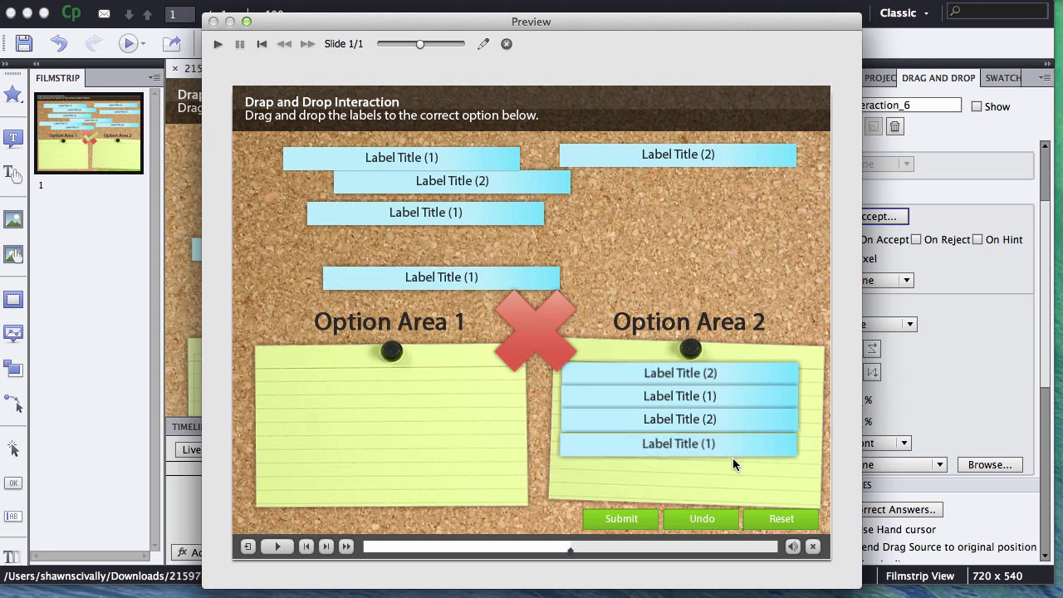